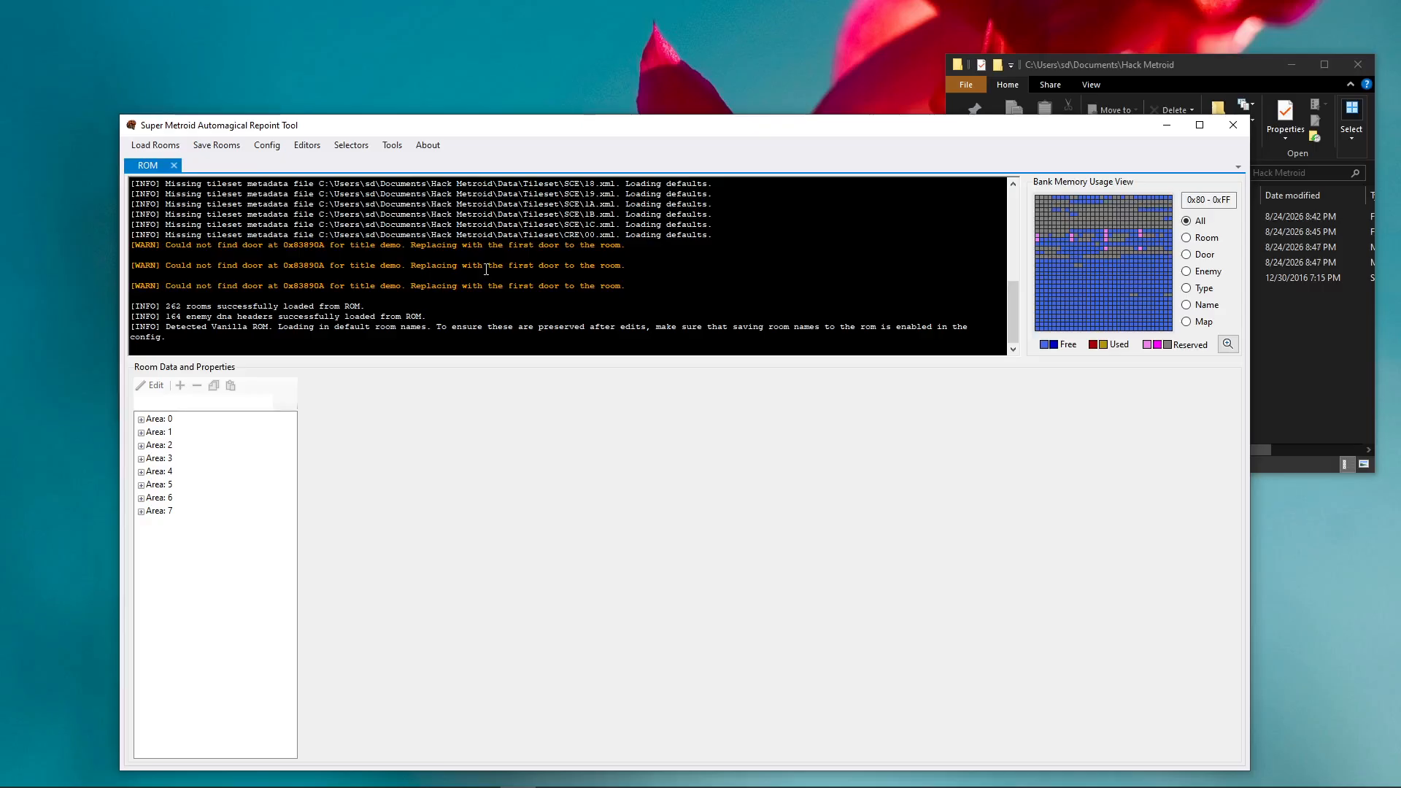
drag(631, 287, 84, 252)
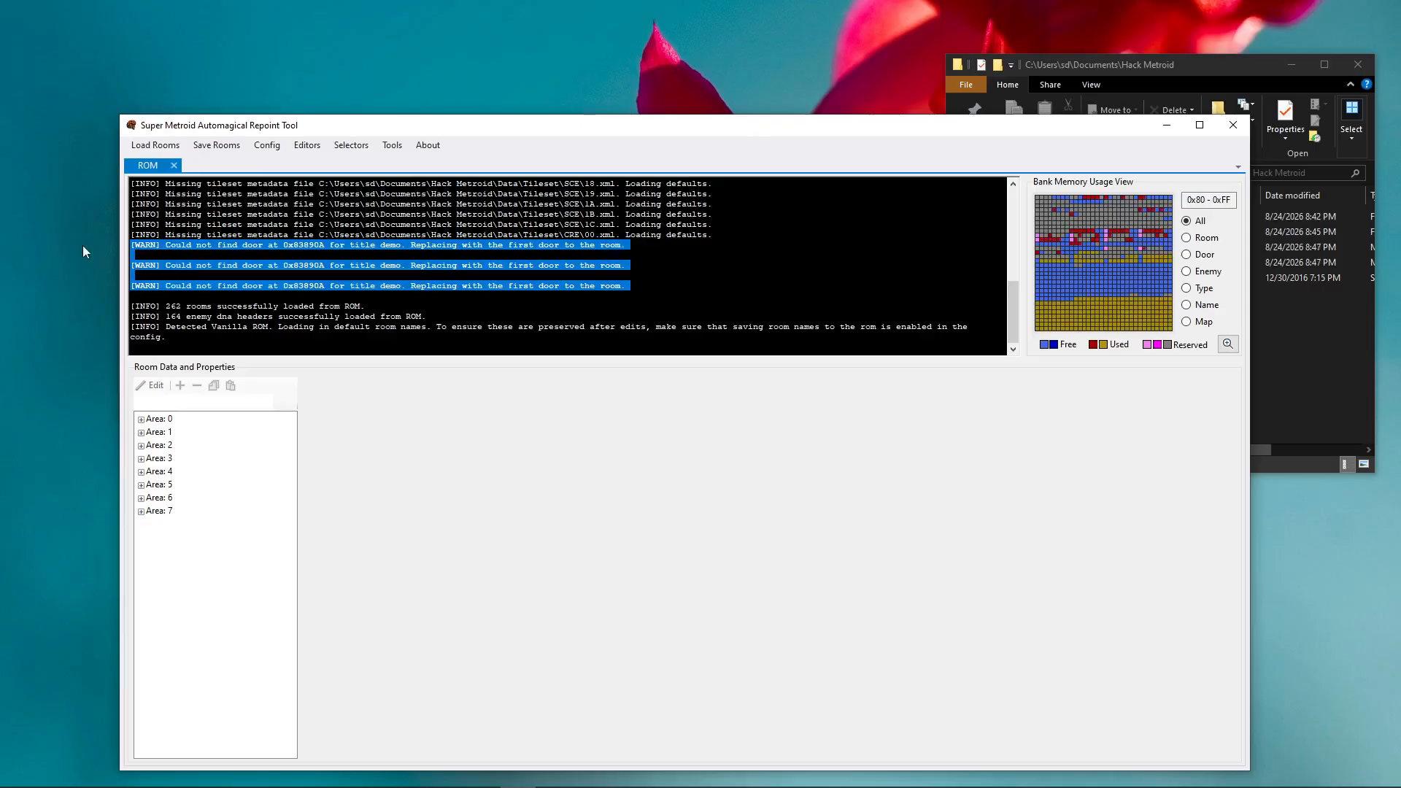
click(443, 250)
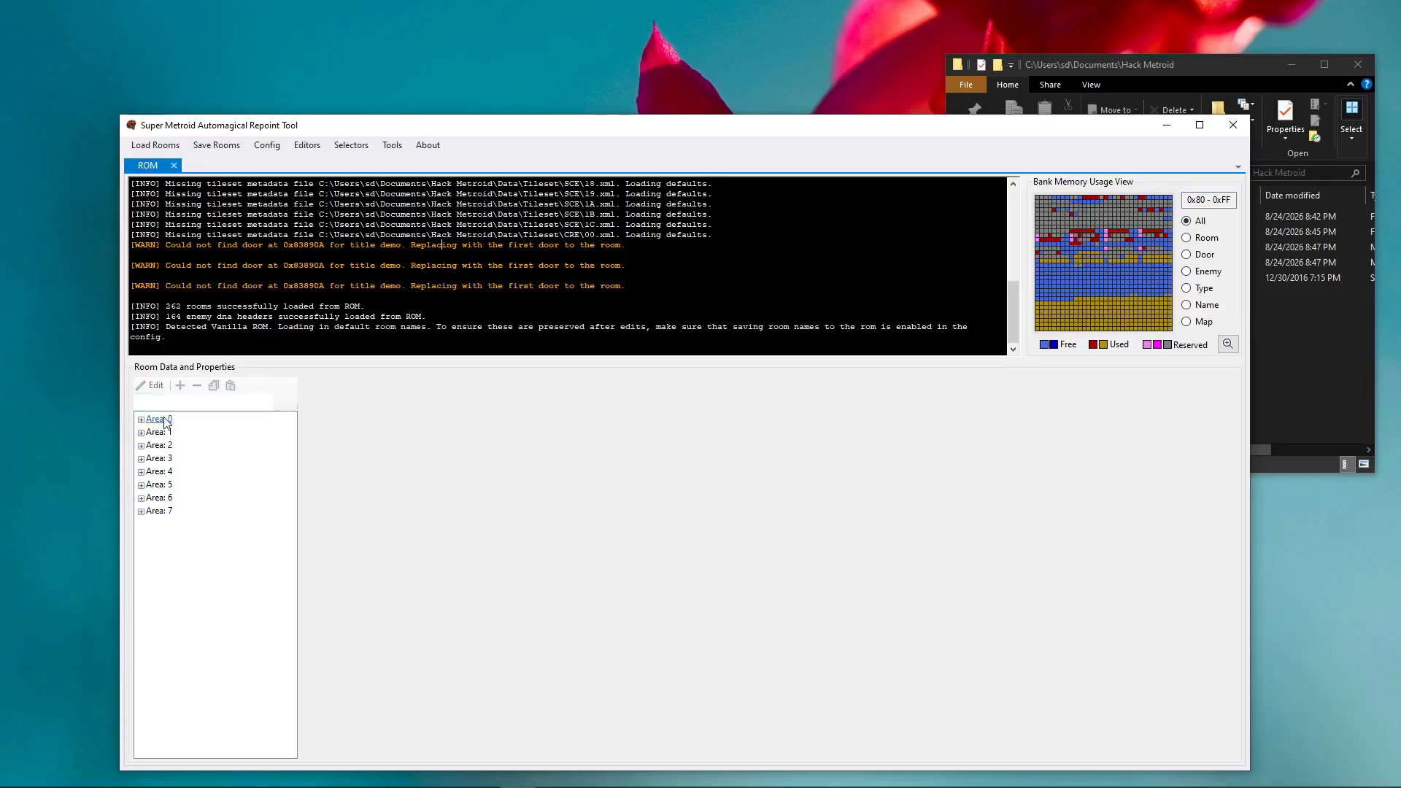
Browse the room lists of Area 7, Area 6 and Area 0, collapsing Area 6 again.
click(142, 513)
click(142, 499)
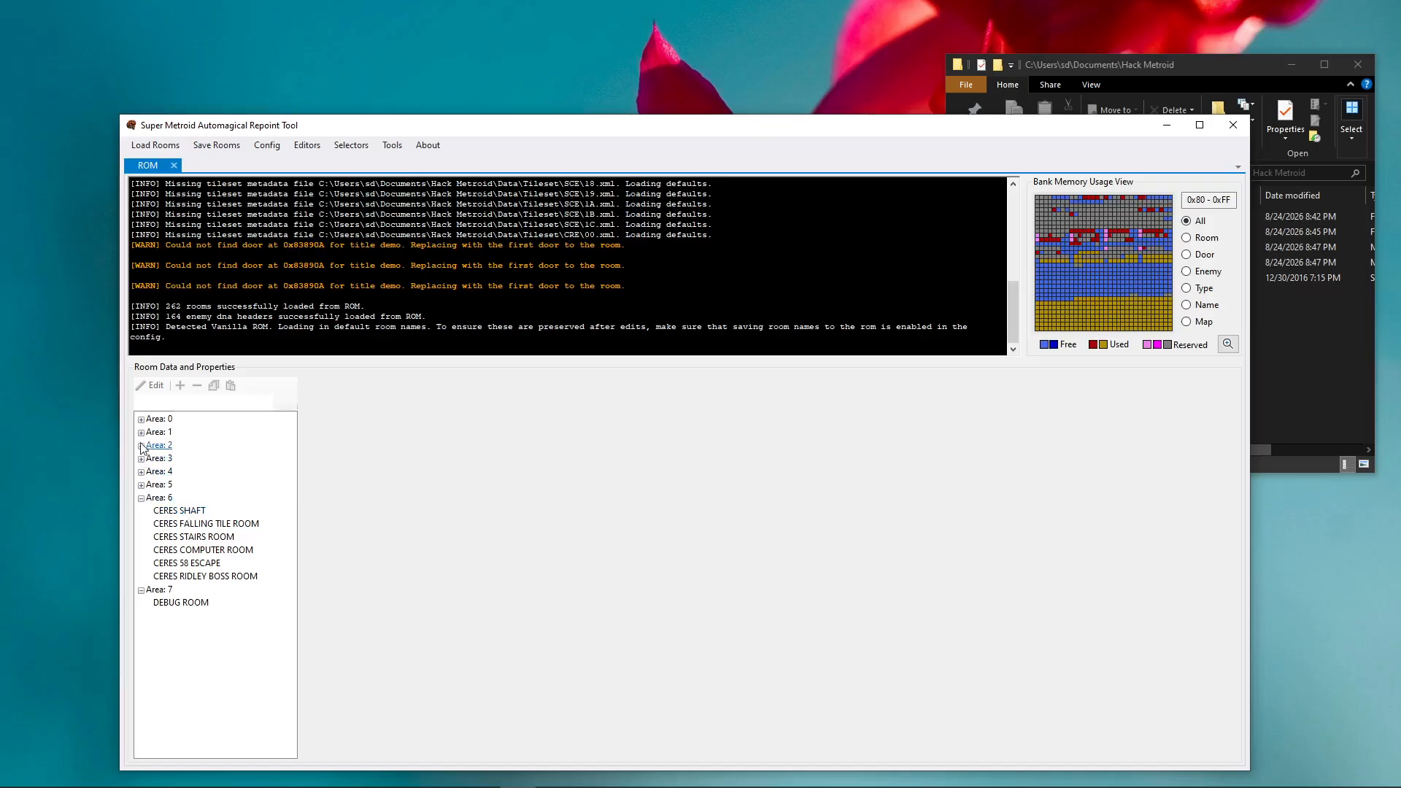
click(141, 499)
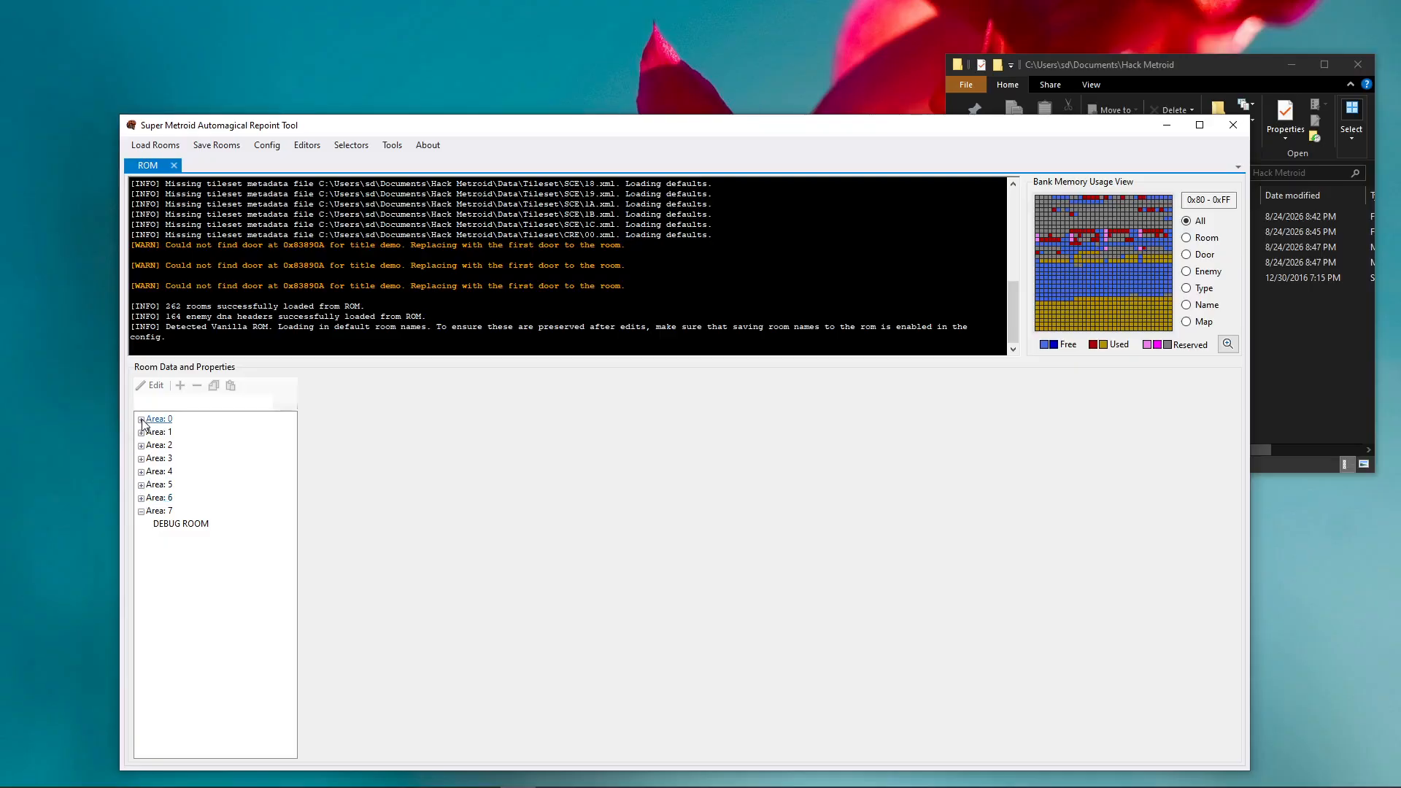
click(142, 420)
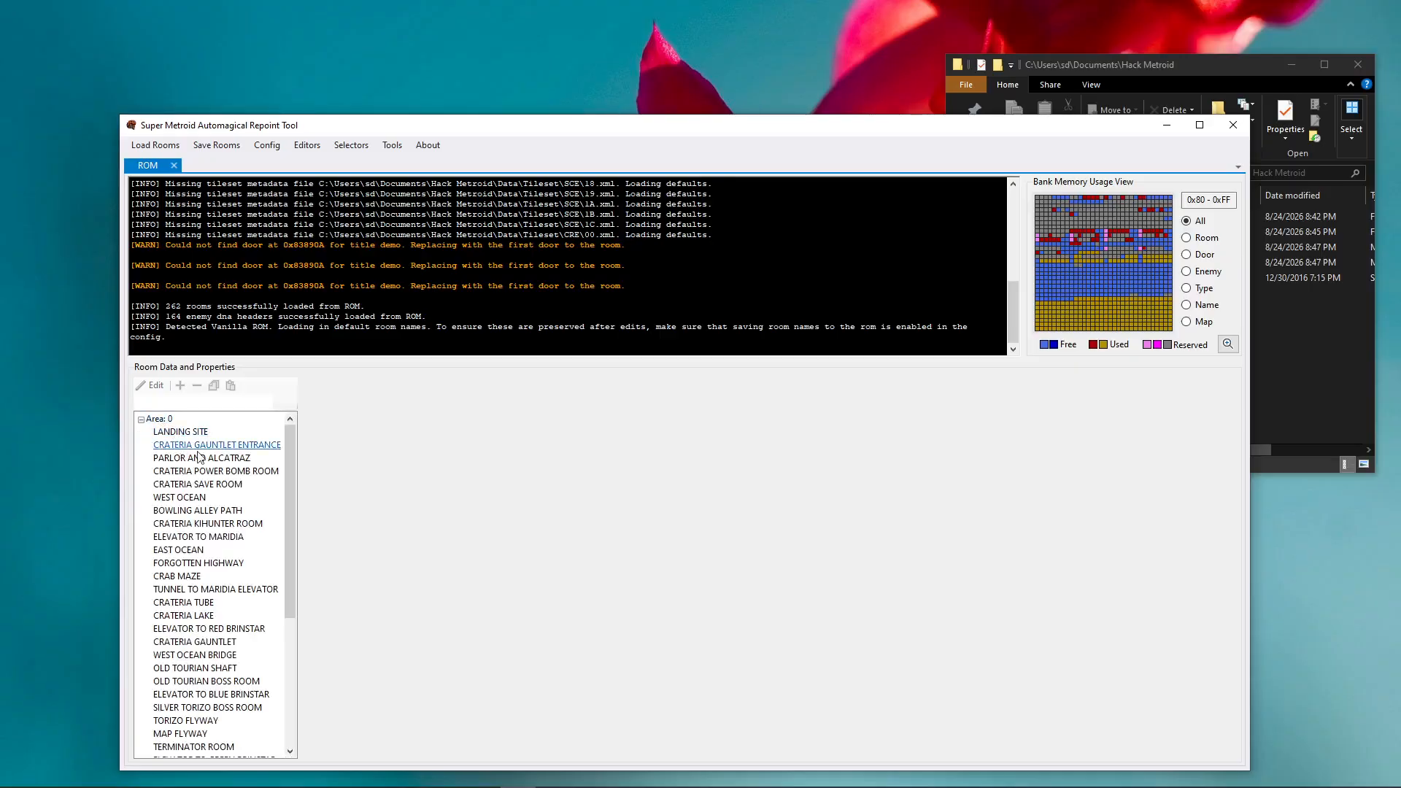
scroll(197, 591, down, 4)
scroll(197, 679, up, 4)
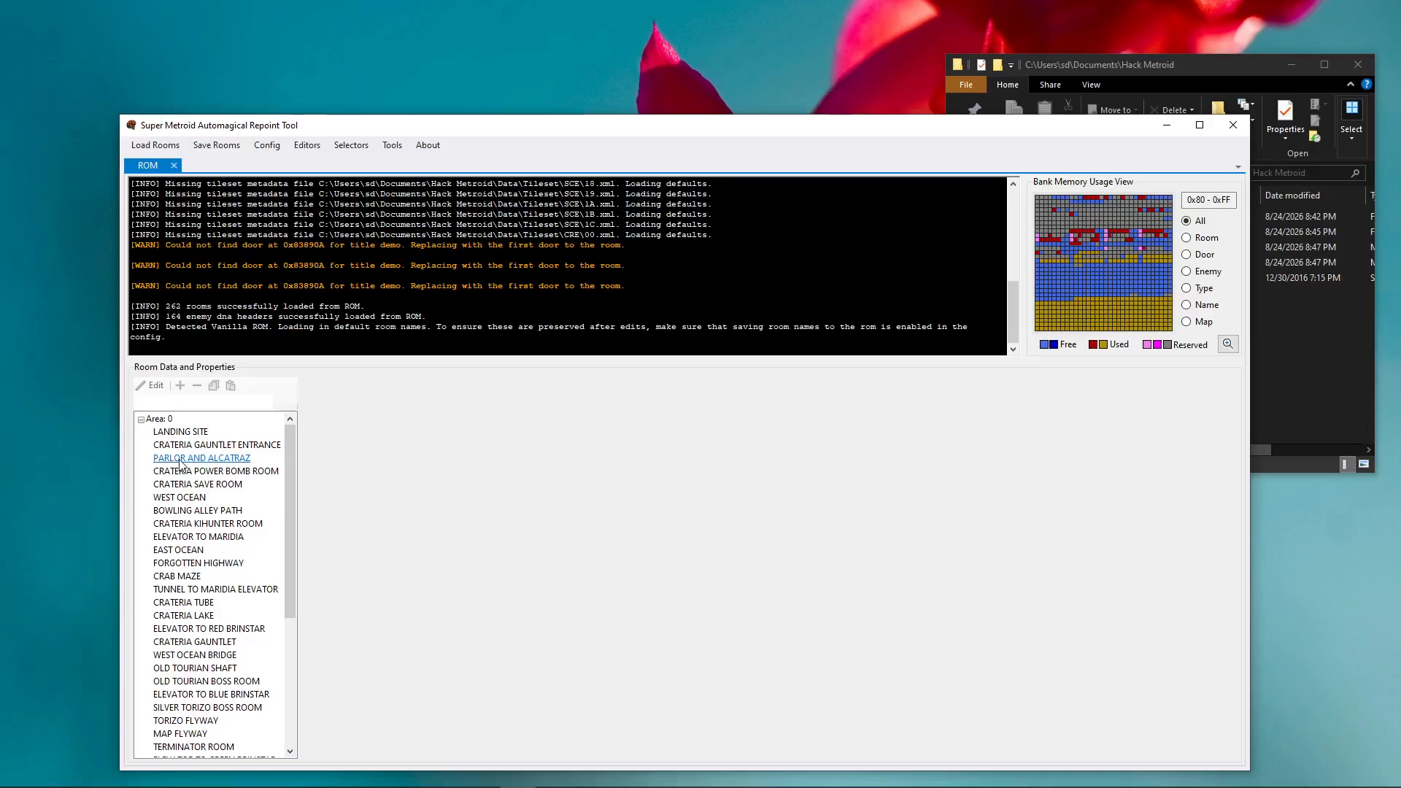
View the area maps of Area 0 and Area 3, collapsing each area's room list.
click(158, 419)
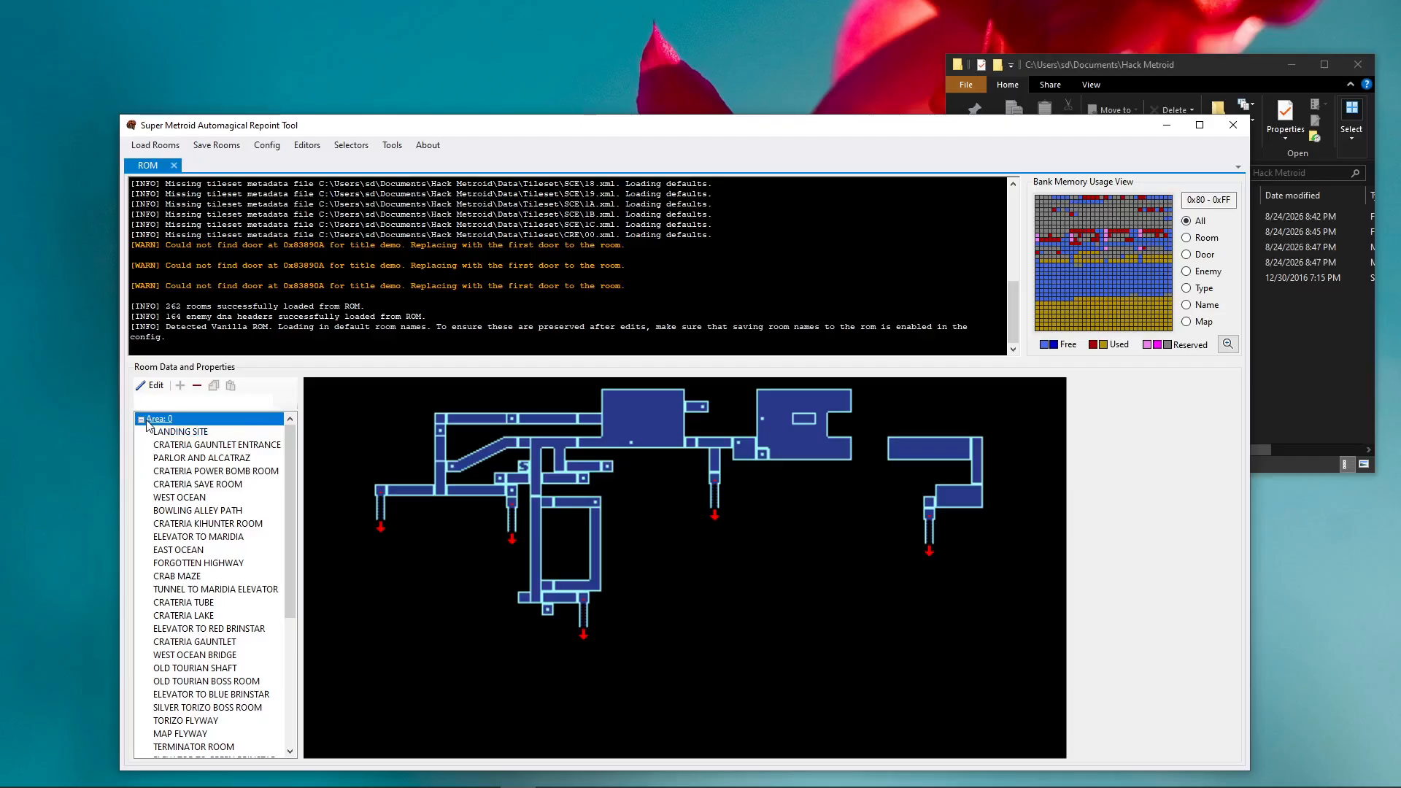
click(142, 420)
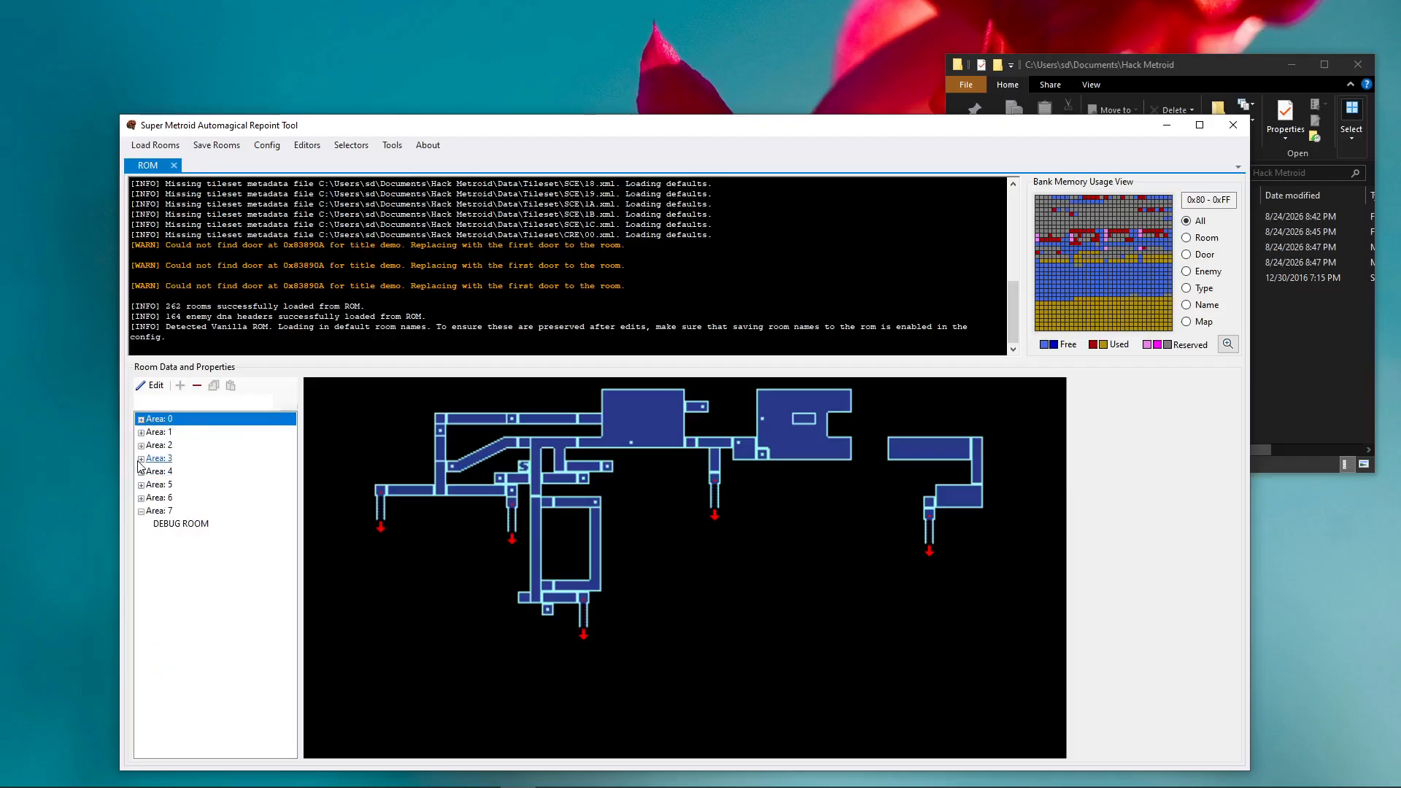
click(140, 459)
click(154, 460)
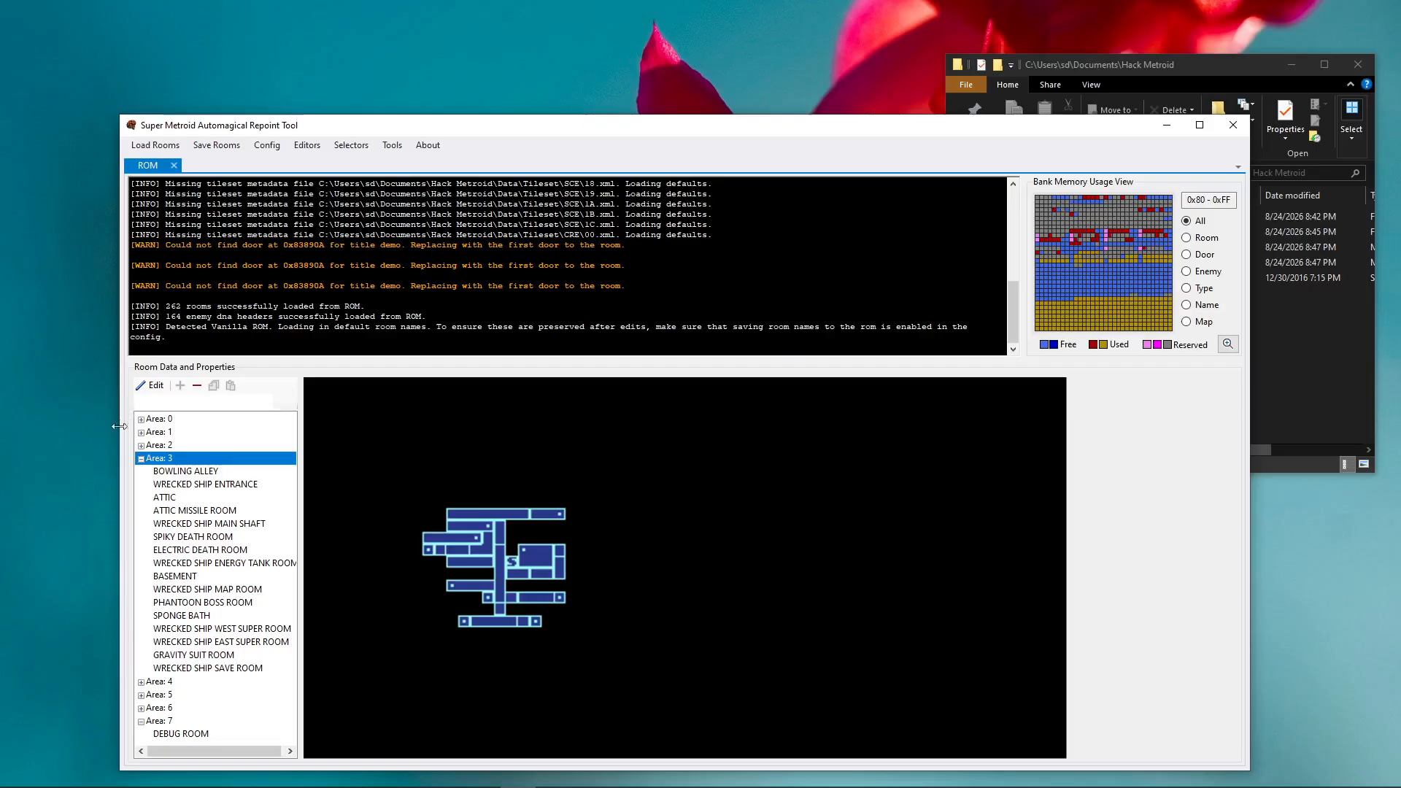
click(141, 461)
Open the PARLOR AND ALCATRAZ room from Area 0 for editing.
click(141, 419)
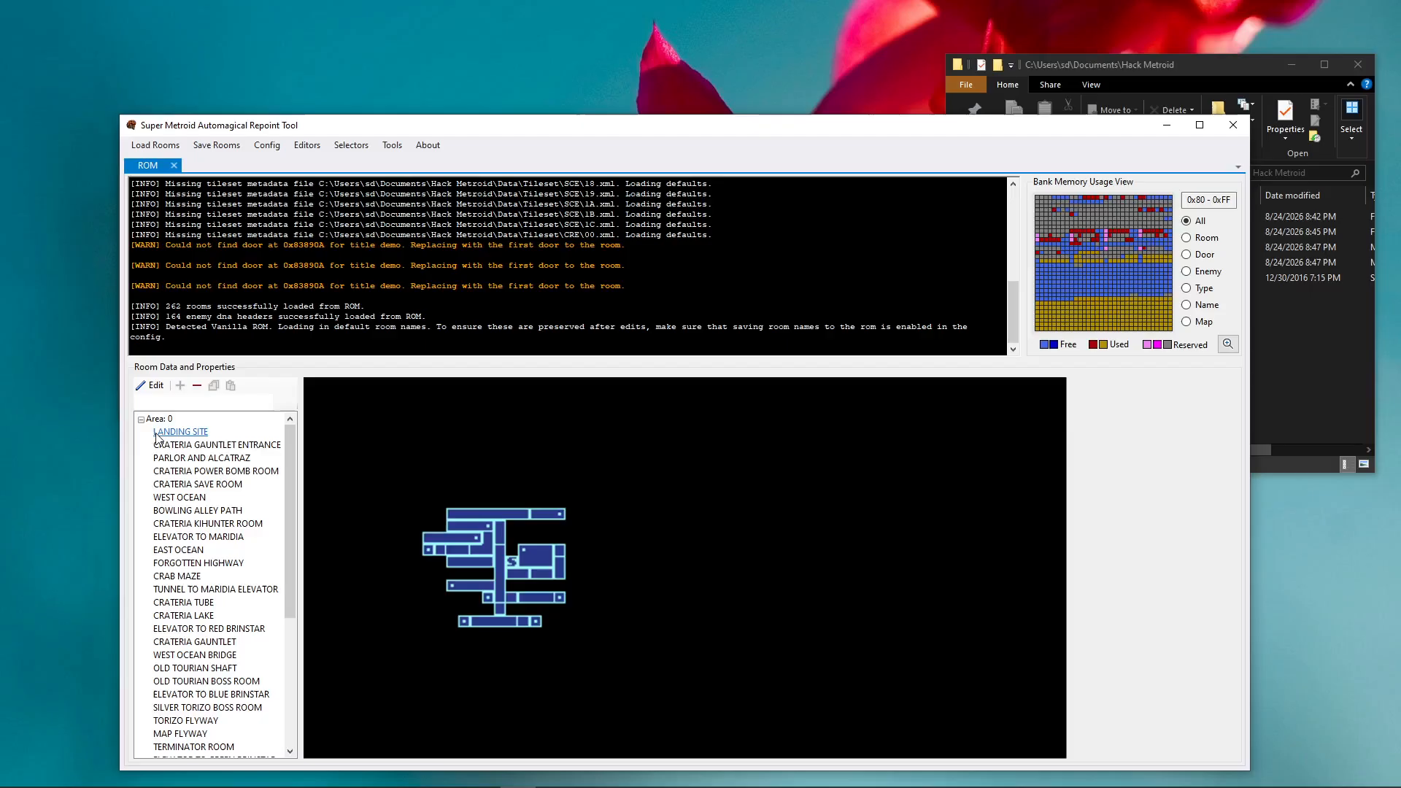
click(181, 458)
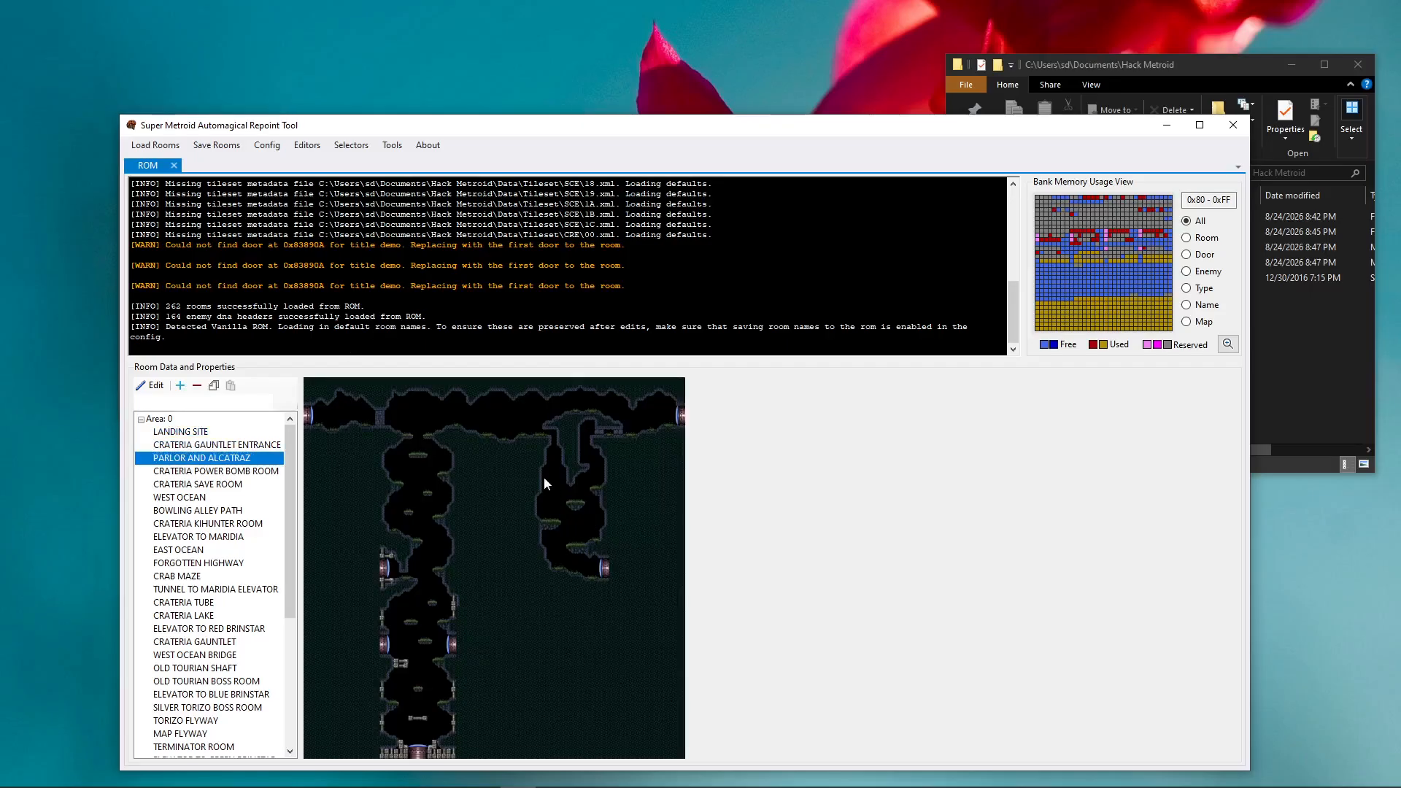
click(144, 390)
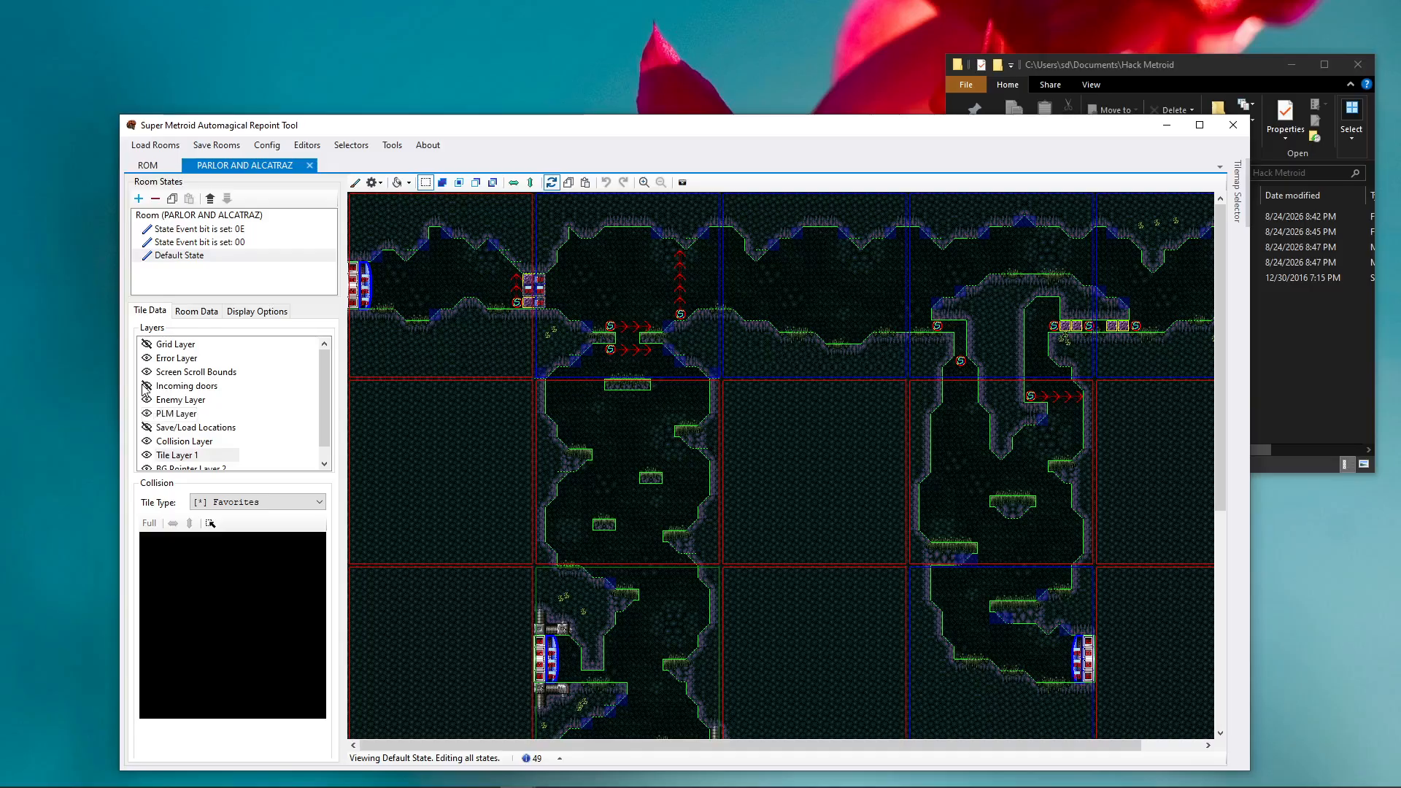
Dock the floating Clipboard Editor beneath the room view and maximize the main window.
drag(419, 133, 481, 105)
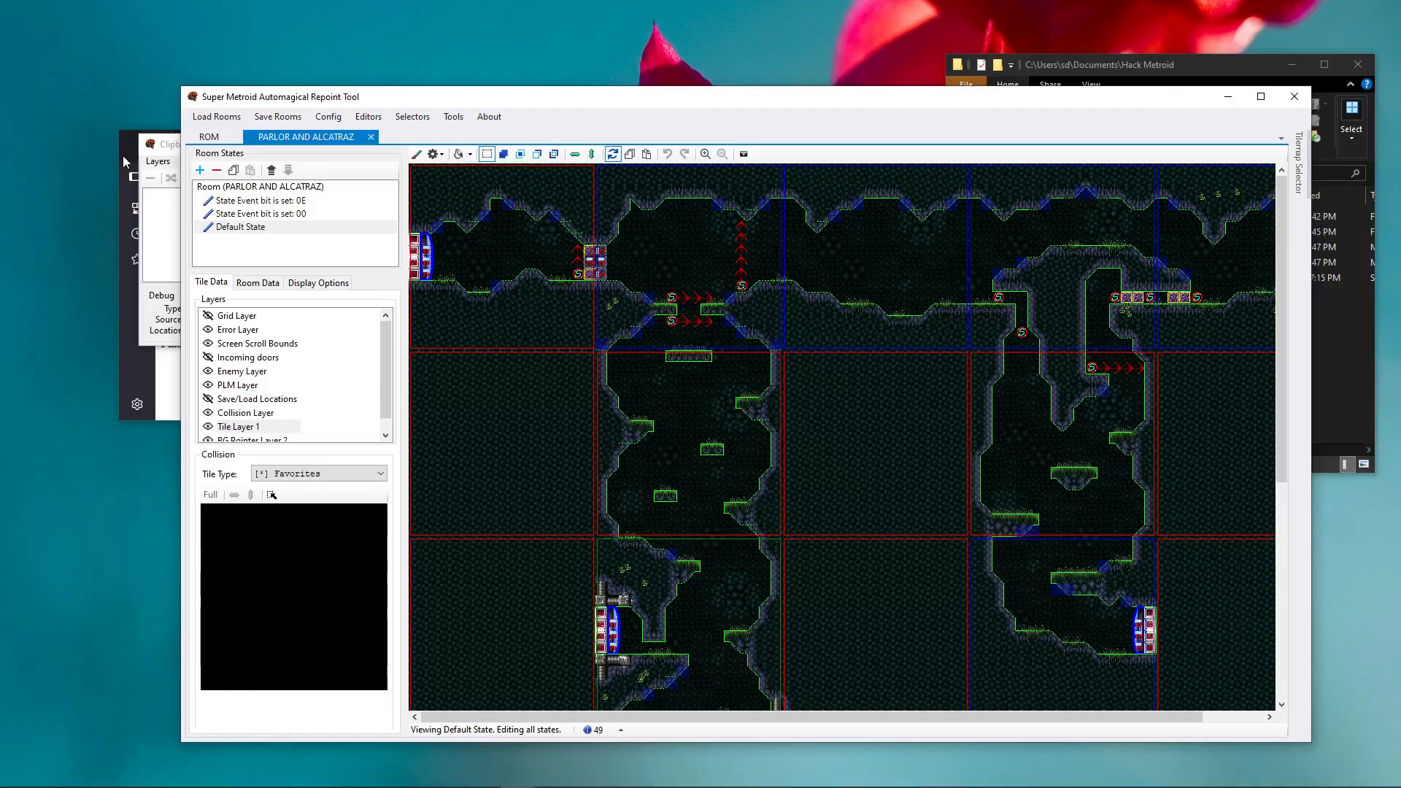
click(168, 151)
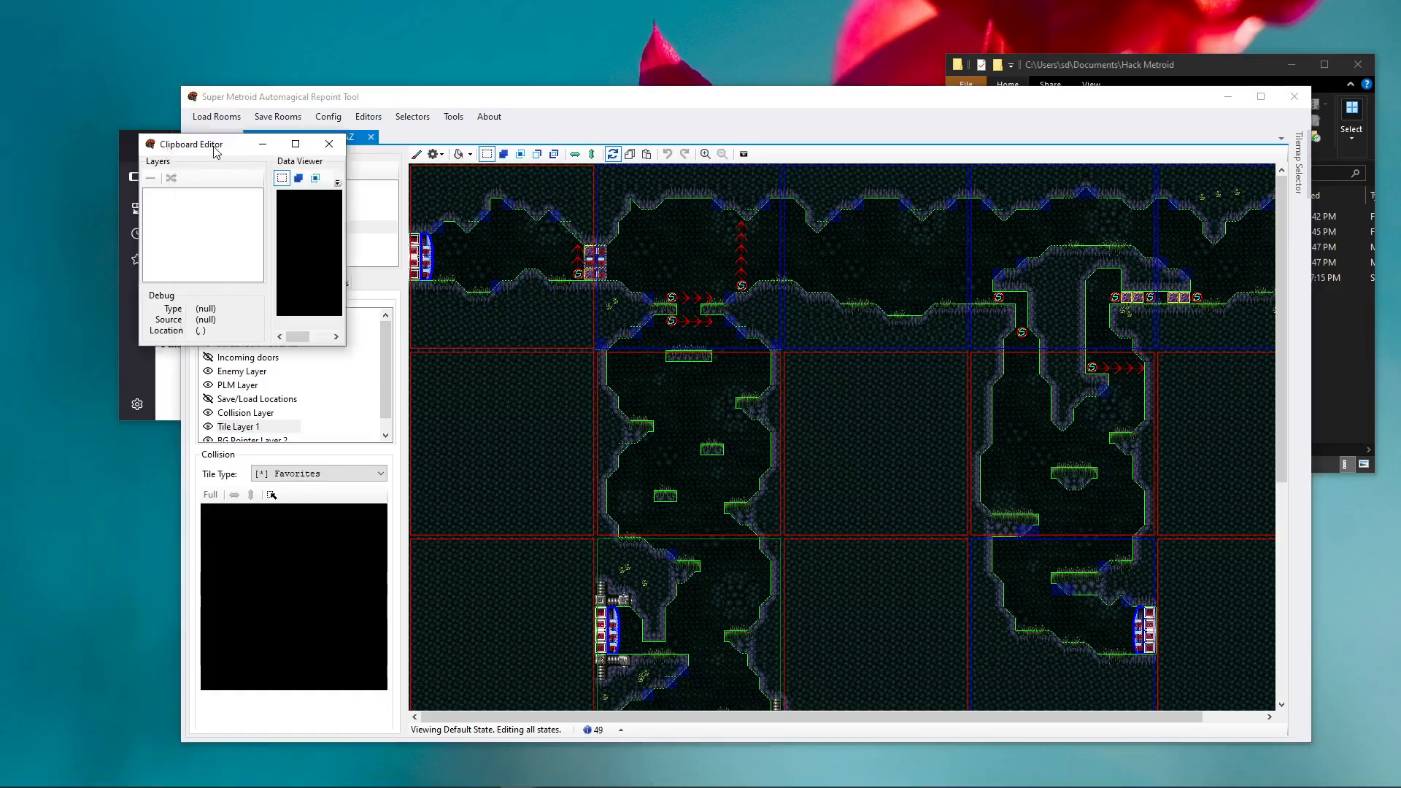
drag(214, 146, 737, 720)
click(1260, 96)
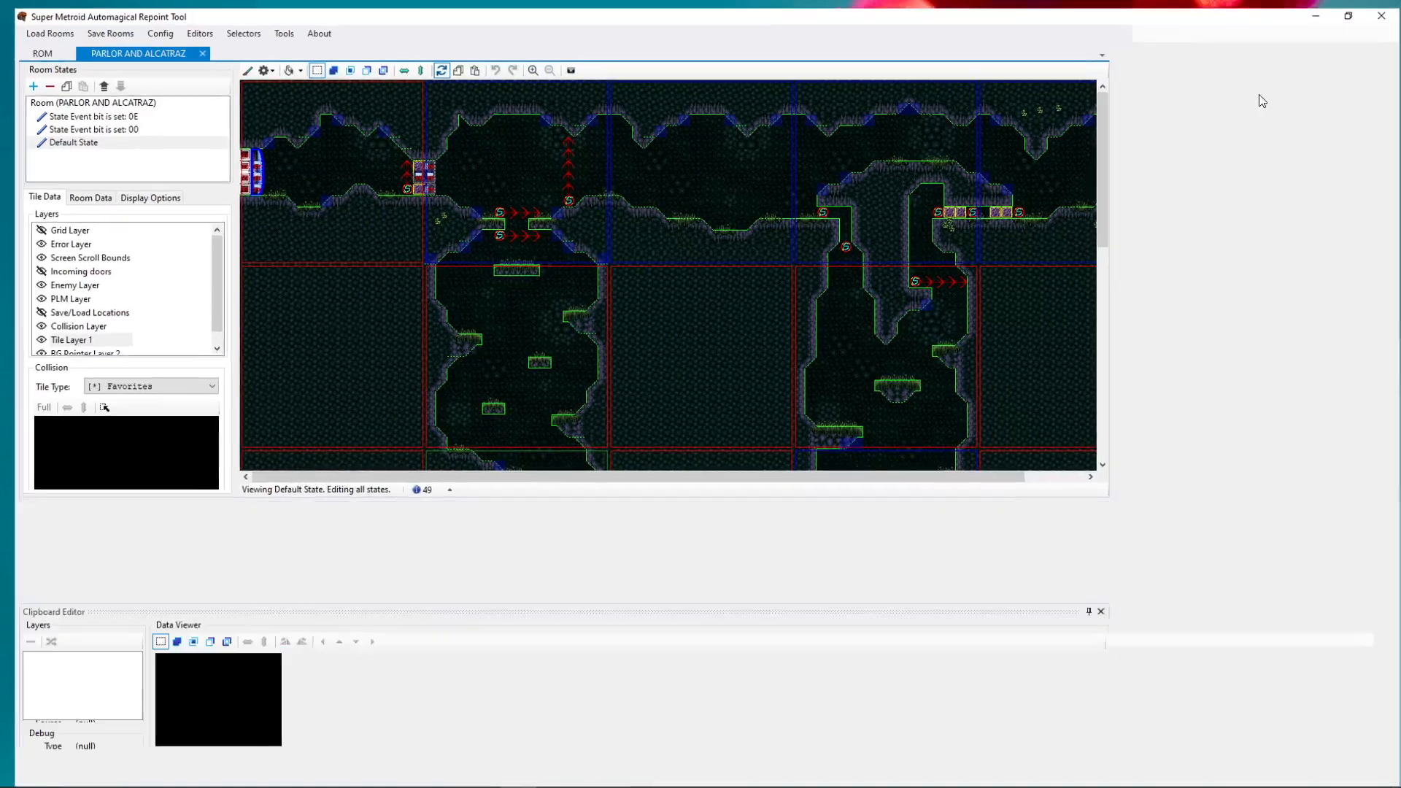
click(199, 732)
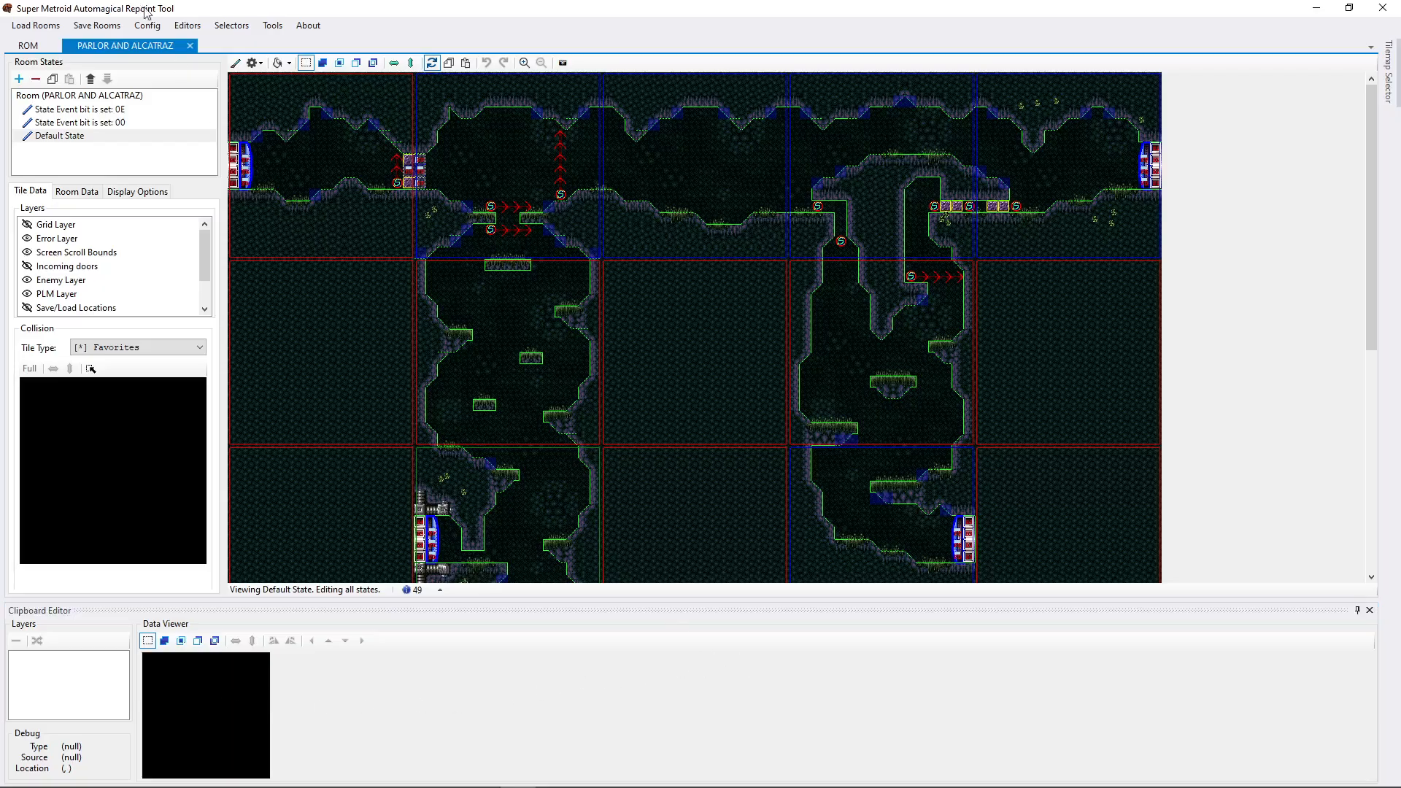
Reveal the Tilemap Selector and pin it open beside the room view.
mouse_move(1393, 81)
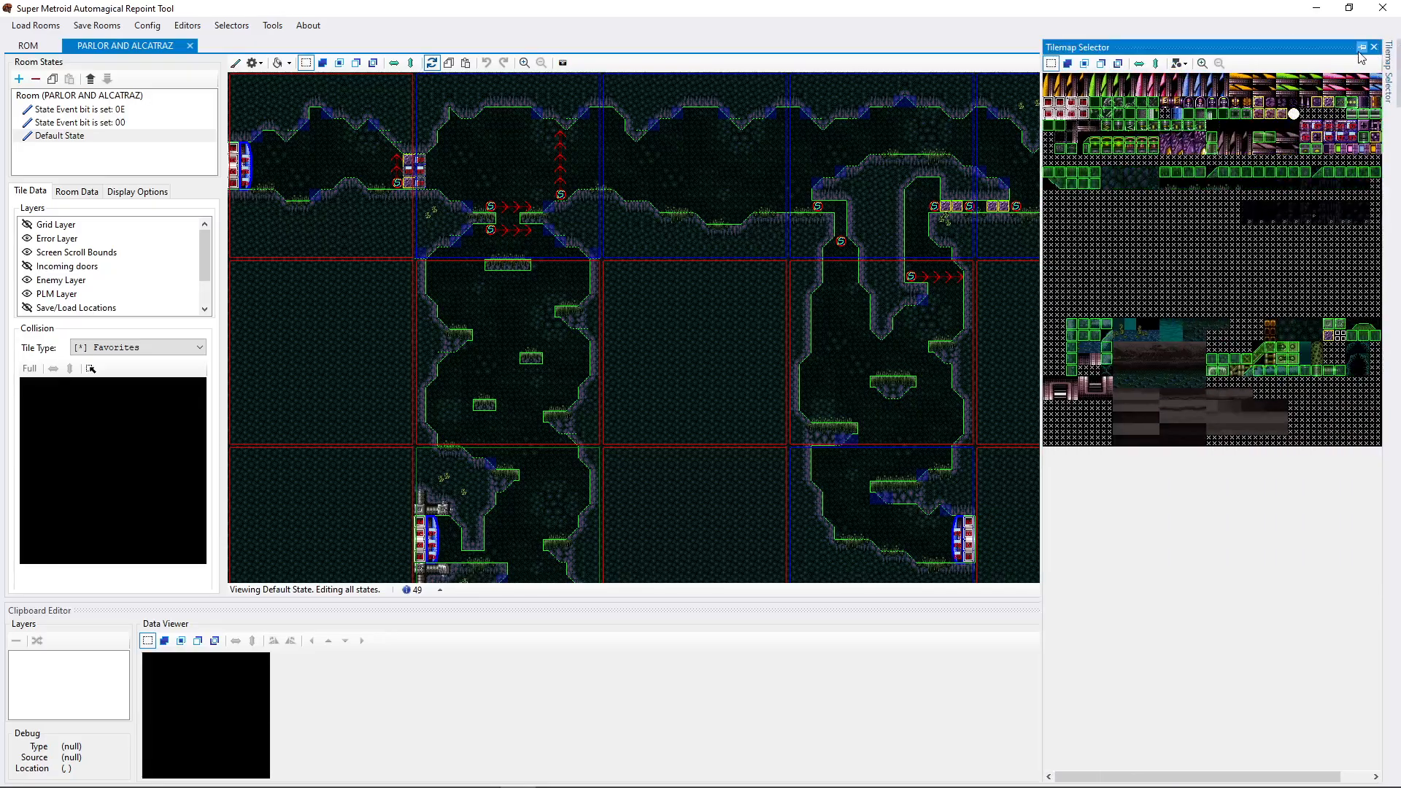
click(1360, 48)
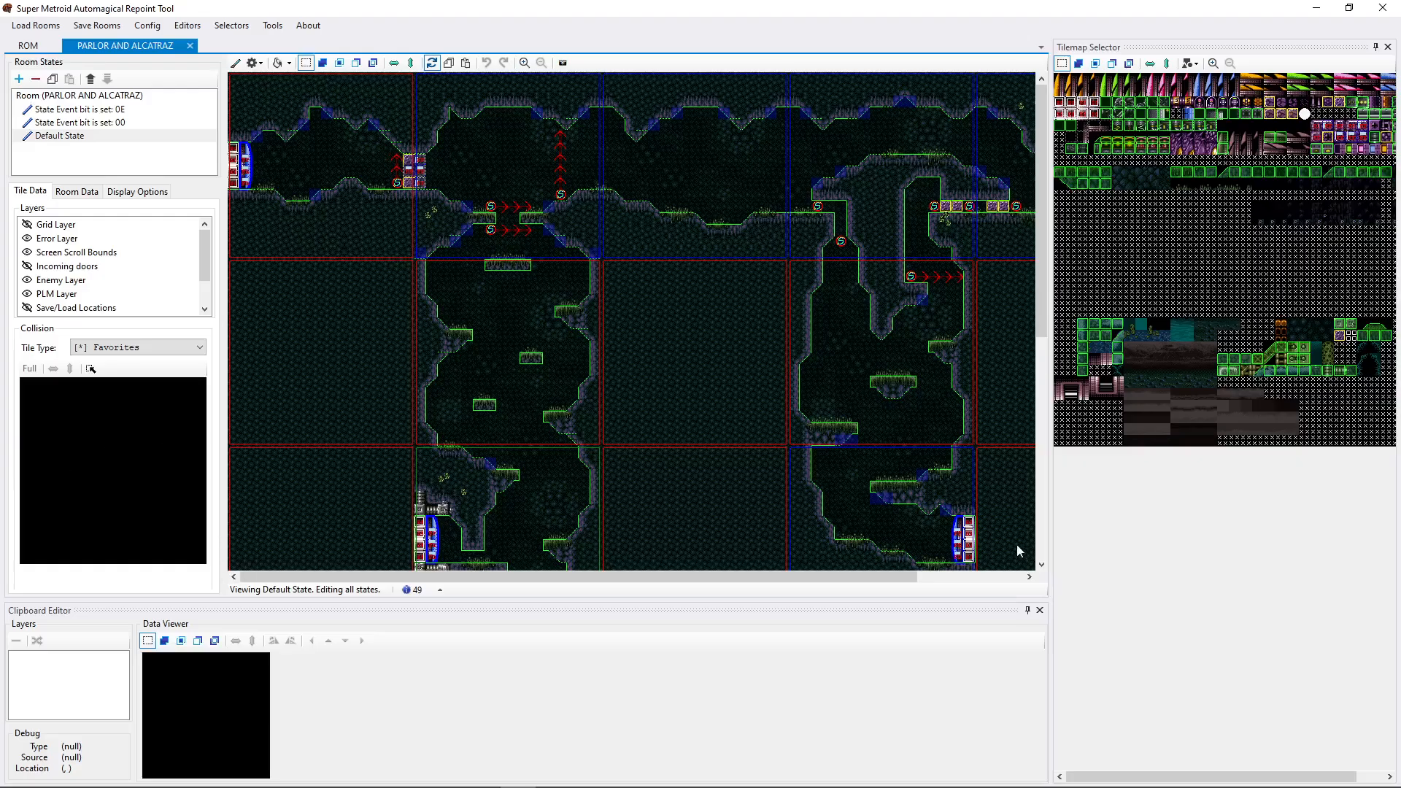
Enlarge the room view and look over the Parlor's upper corridor and long vertical shaft.
click(524, 63)
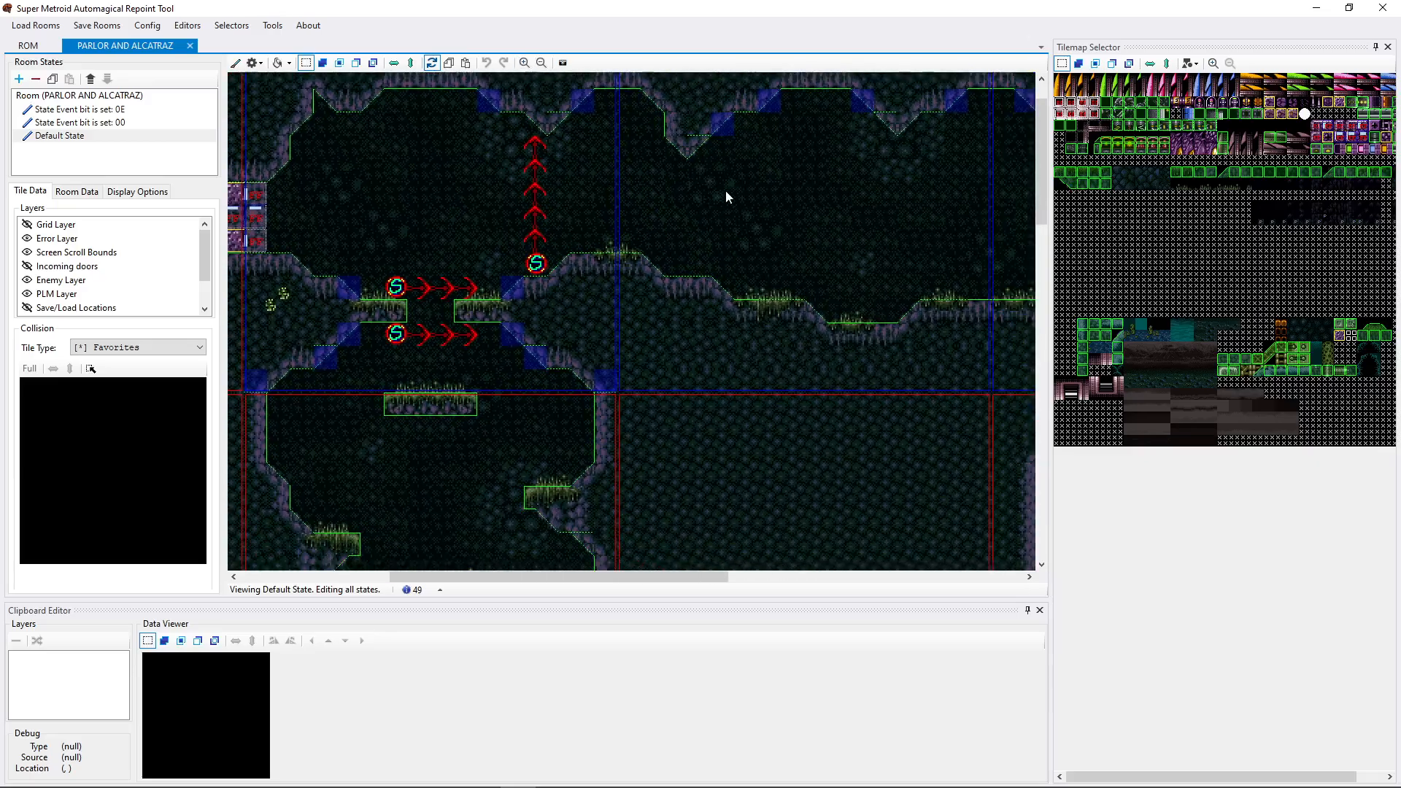
scroll(726, 201, up, 1)
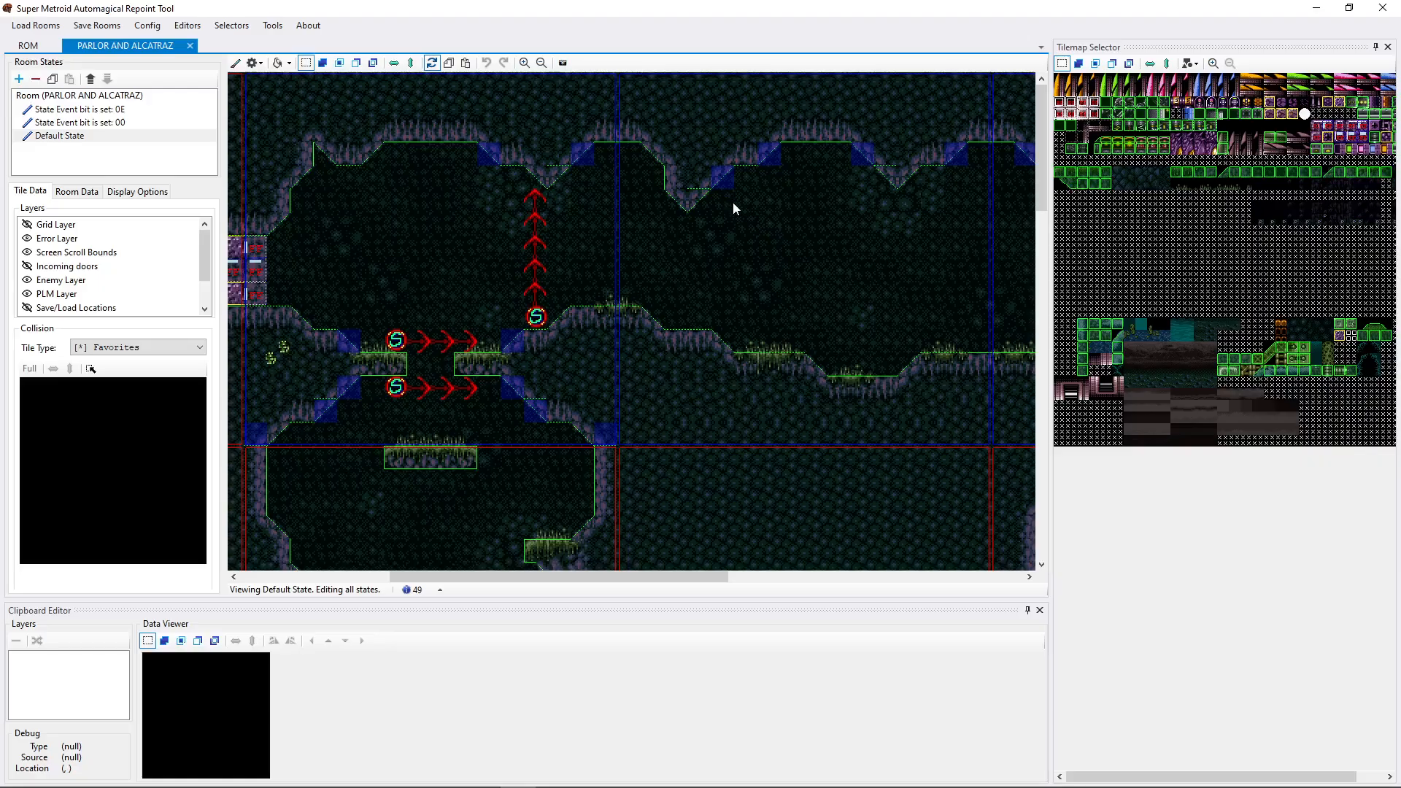
scroll(711, 203, down, 7)
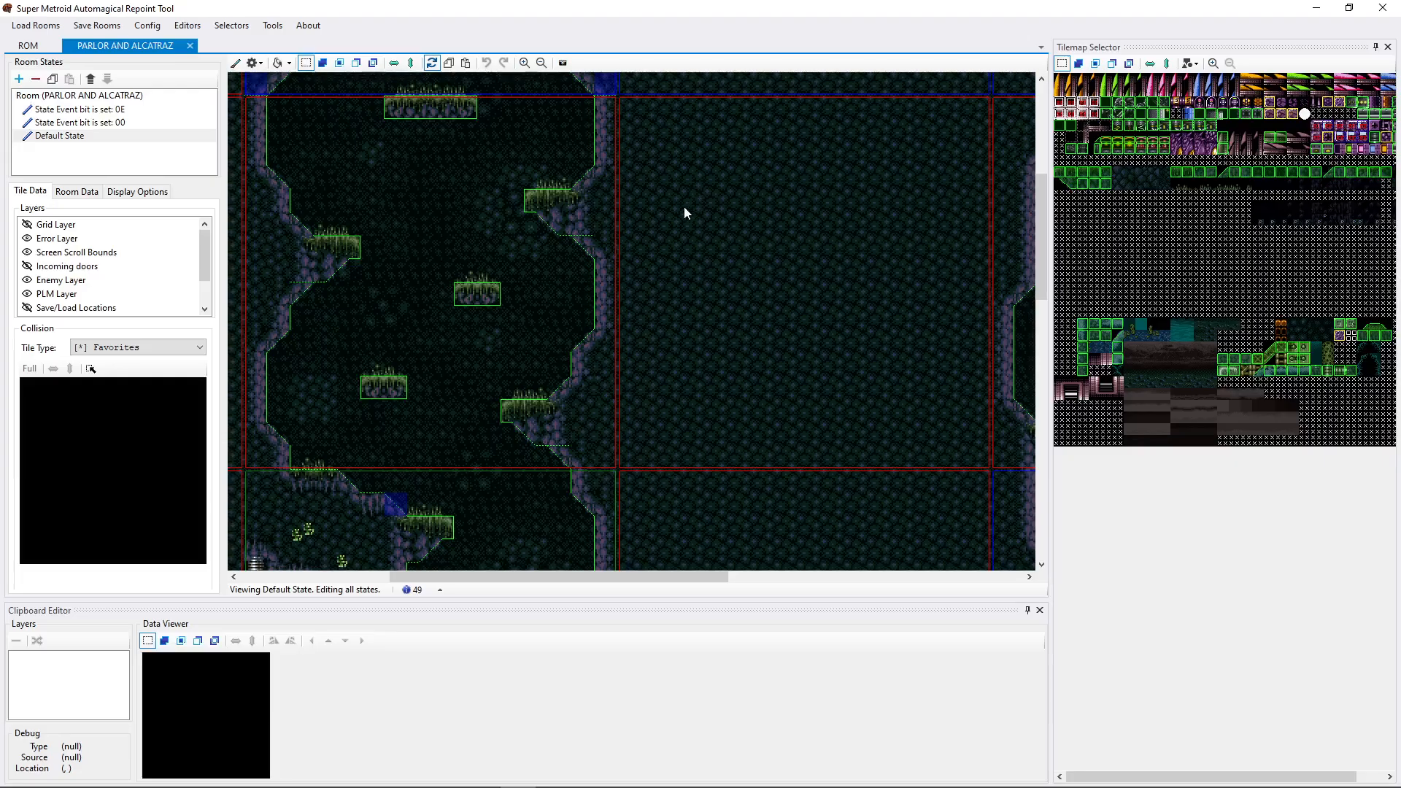
scroll(600, 200, up, 7)
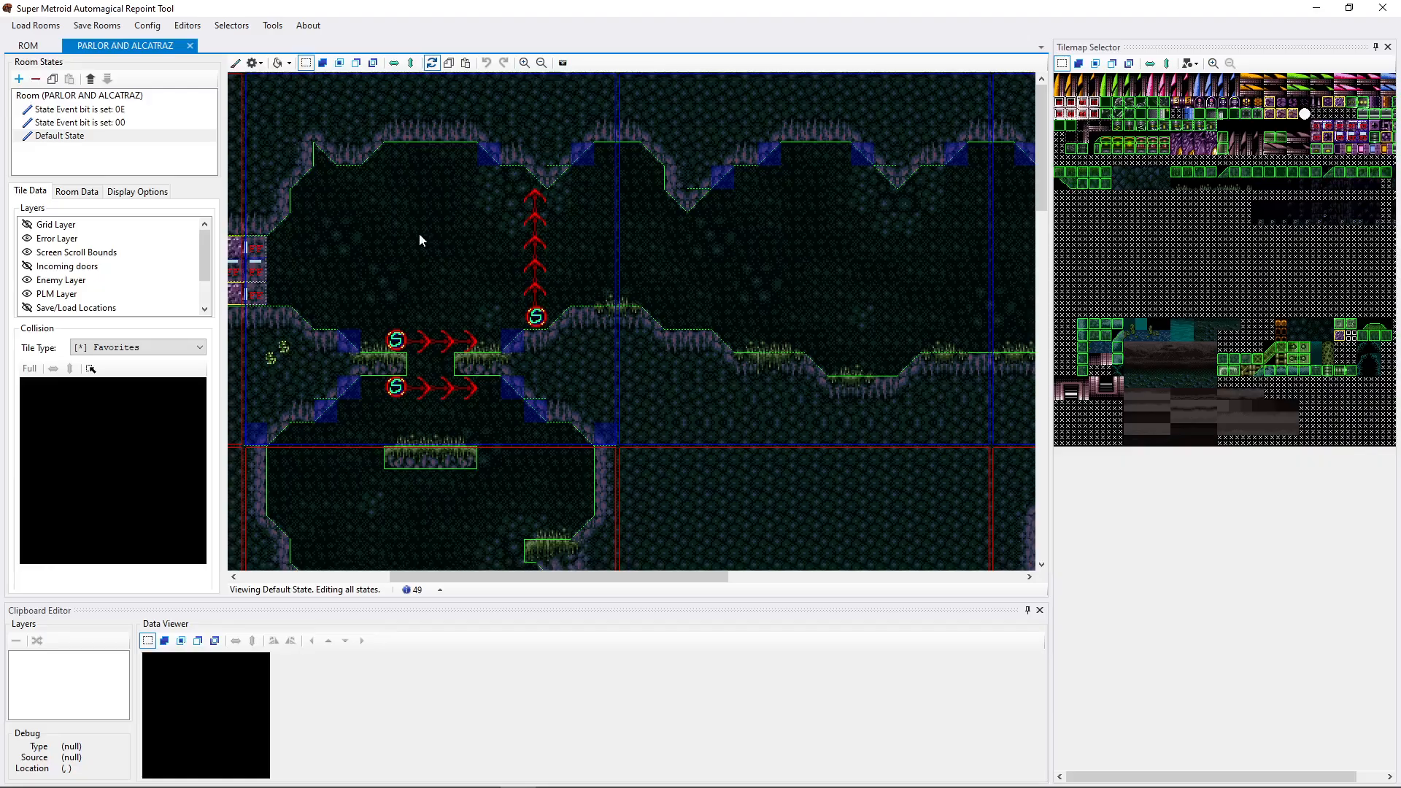
scroll(350, 233, down, 10)
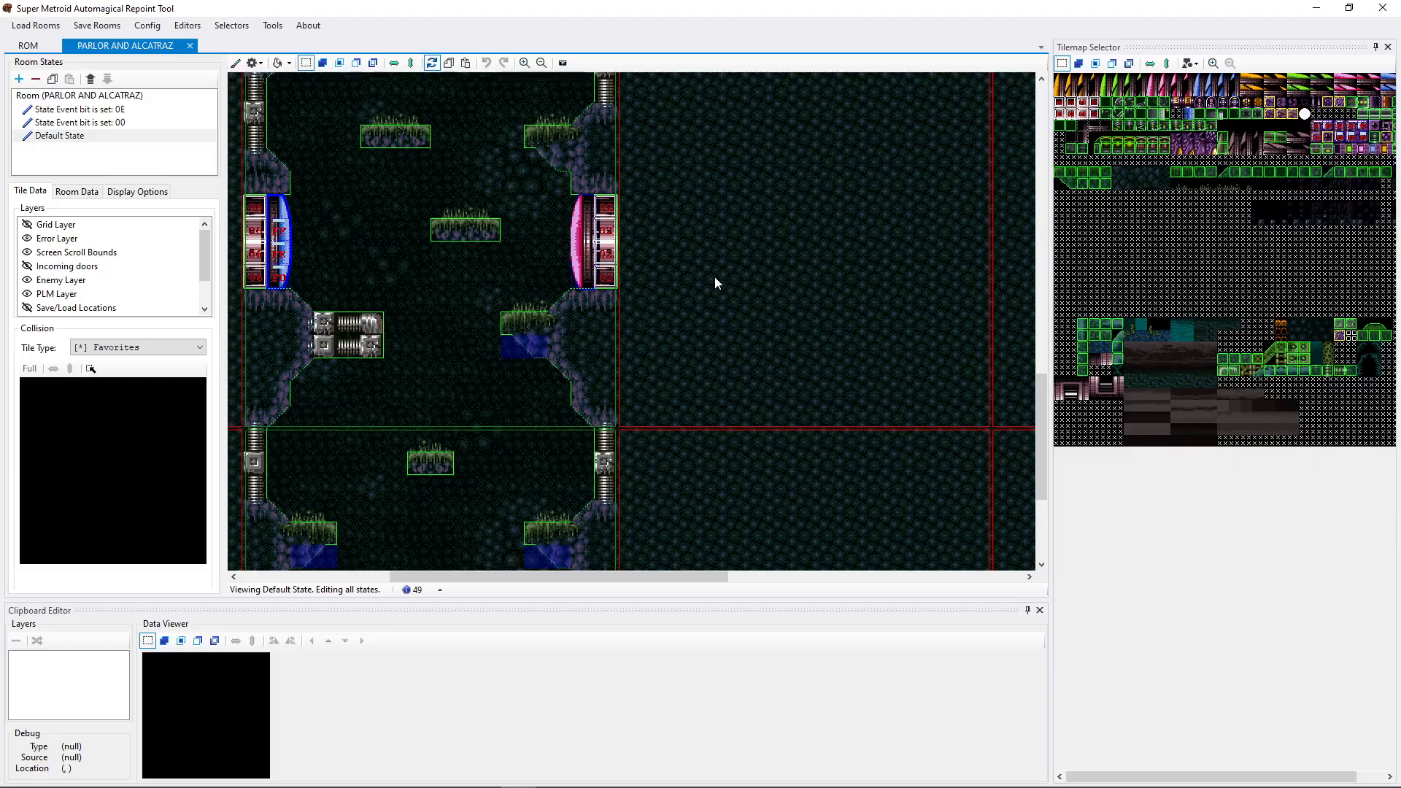
Select the Screen Scroll Bounds layer and examine its coloured screen borders along the upper corridor and the Alcatraz shaft.
click(77, 255)
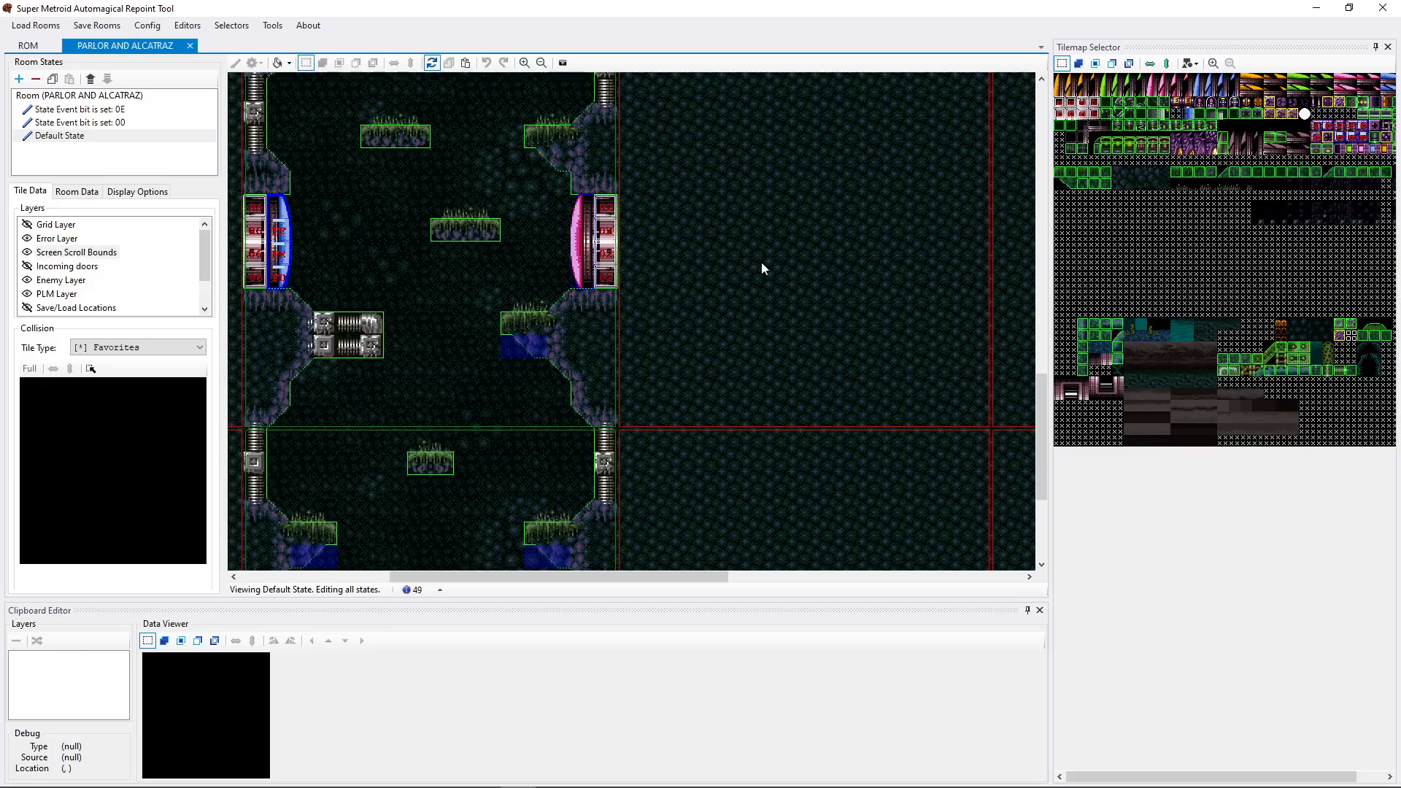
drag(835, 287, 764, 251)
scroll(764, 252, up, 10)
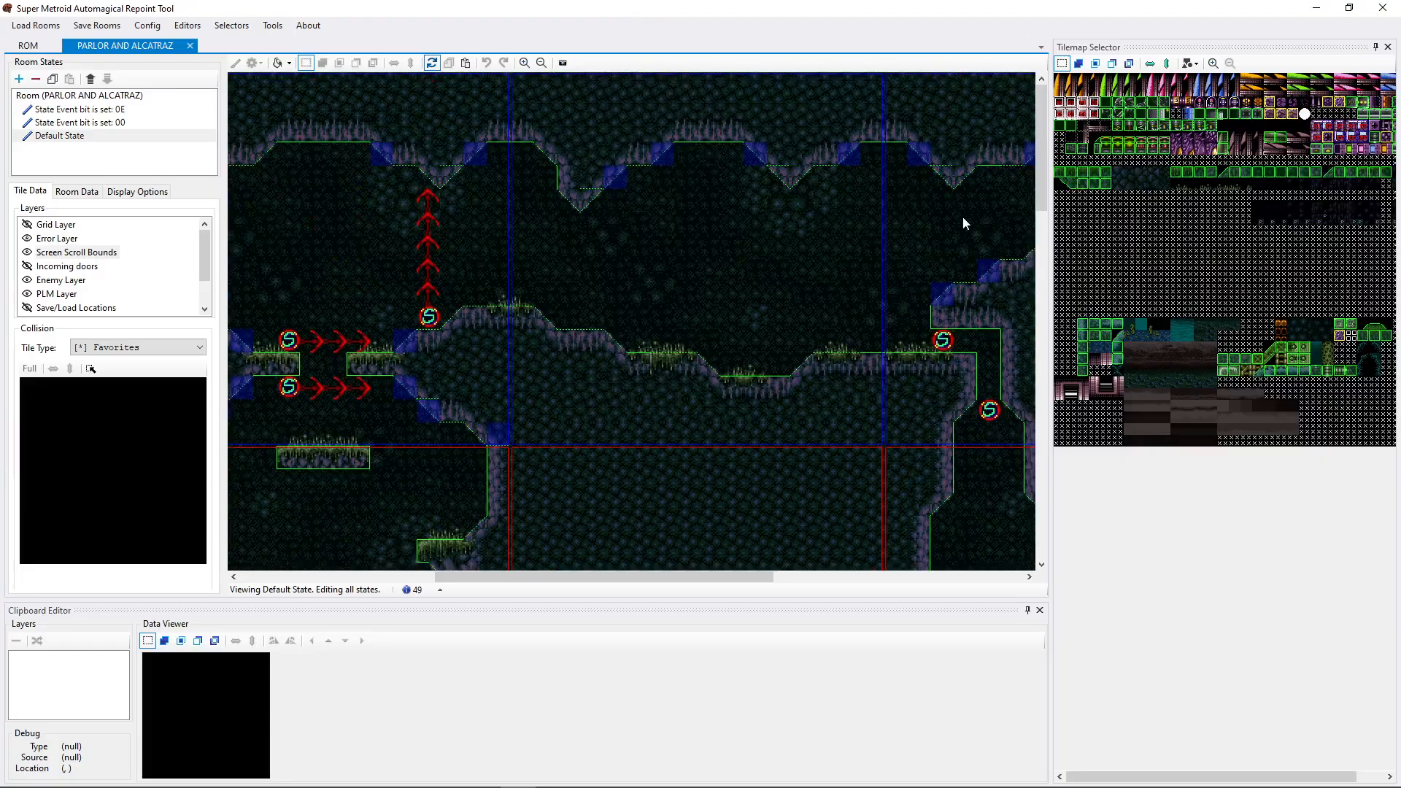
drag(960, 222, 725, 94)
scroll(647, 272, down, 5)
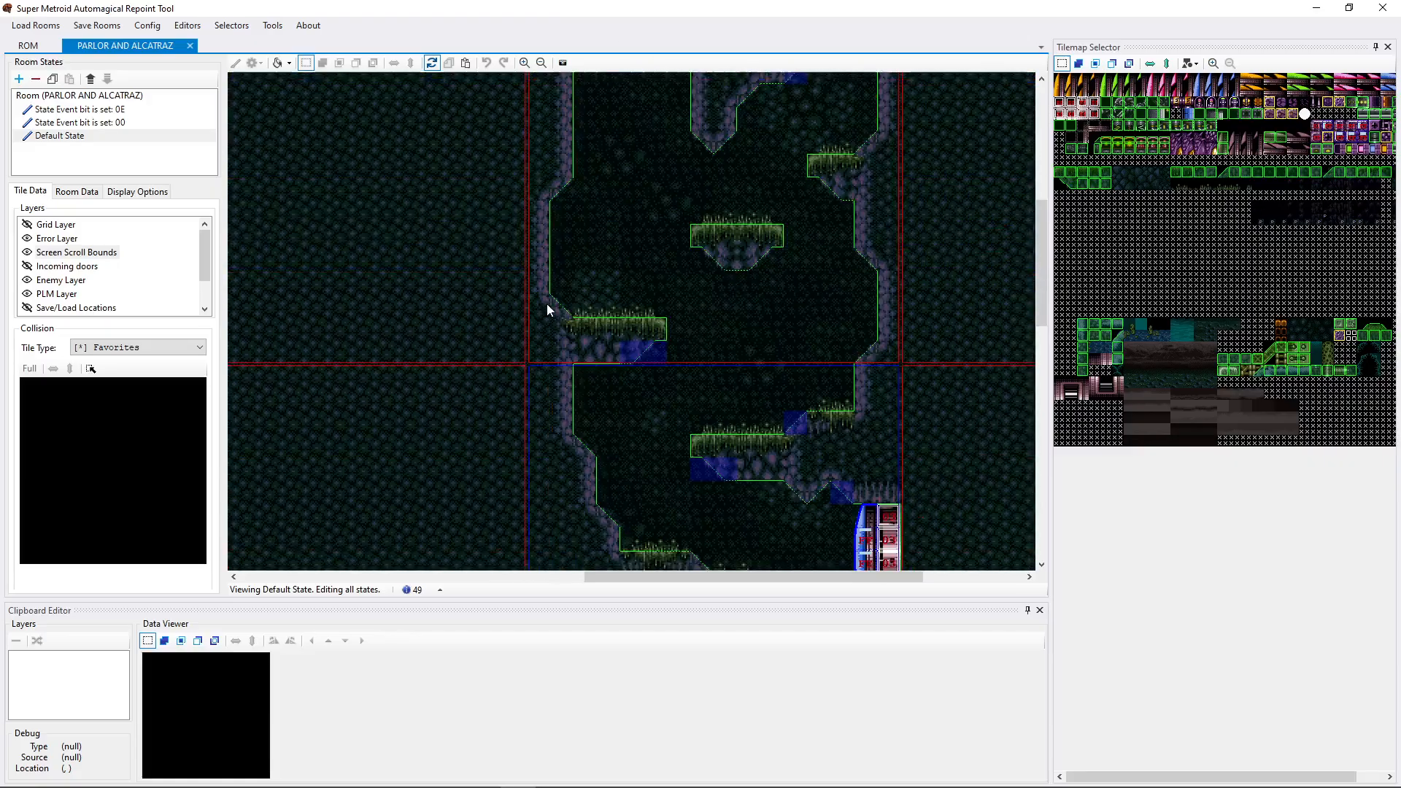
scroll(562, 295, down, 6)
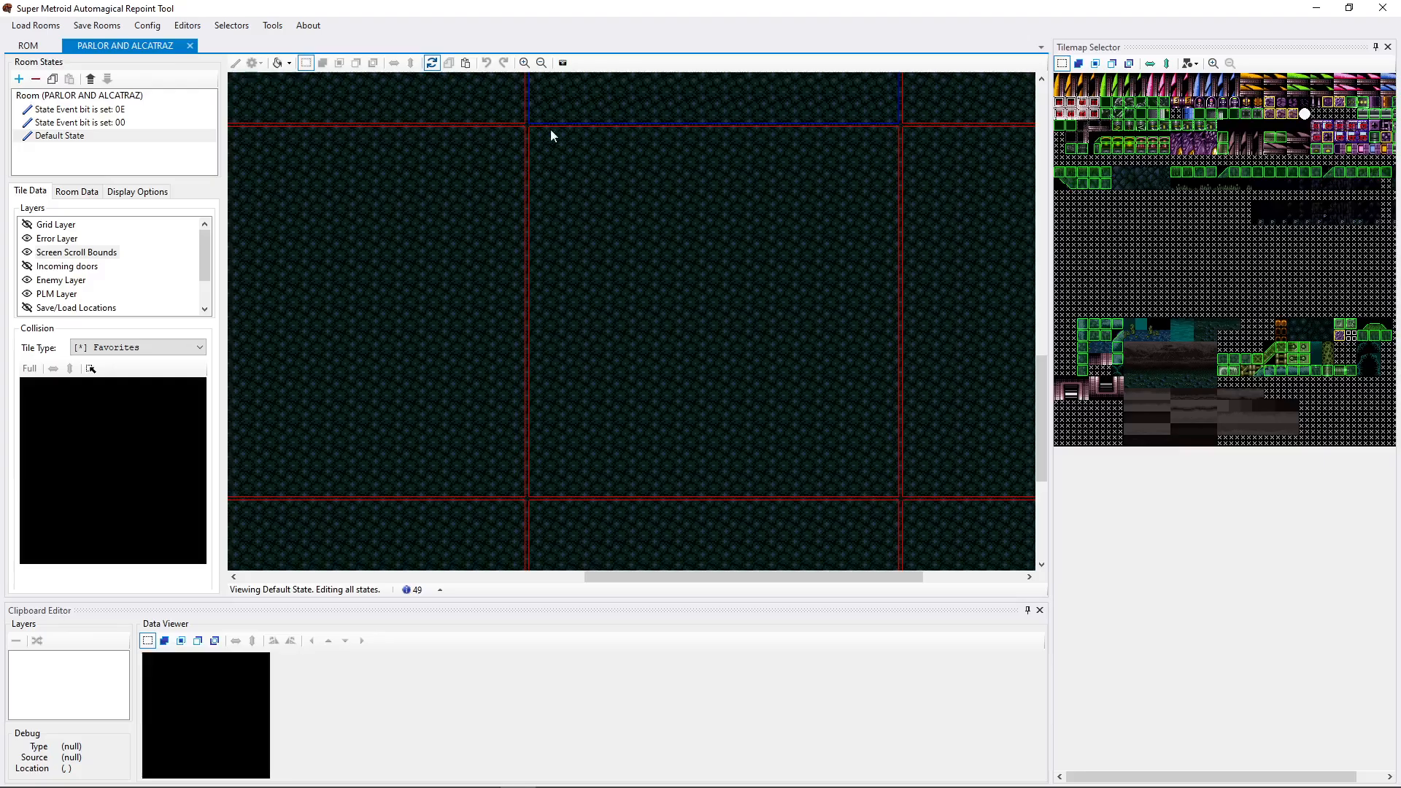
scroll(629, 219, up, 6)
scroll(577, 151, down, 2)
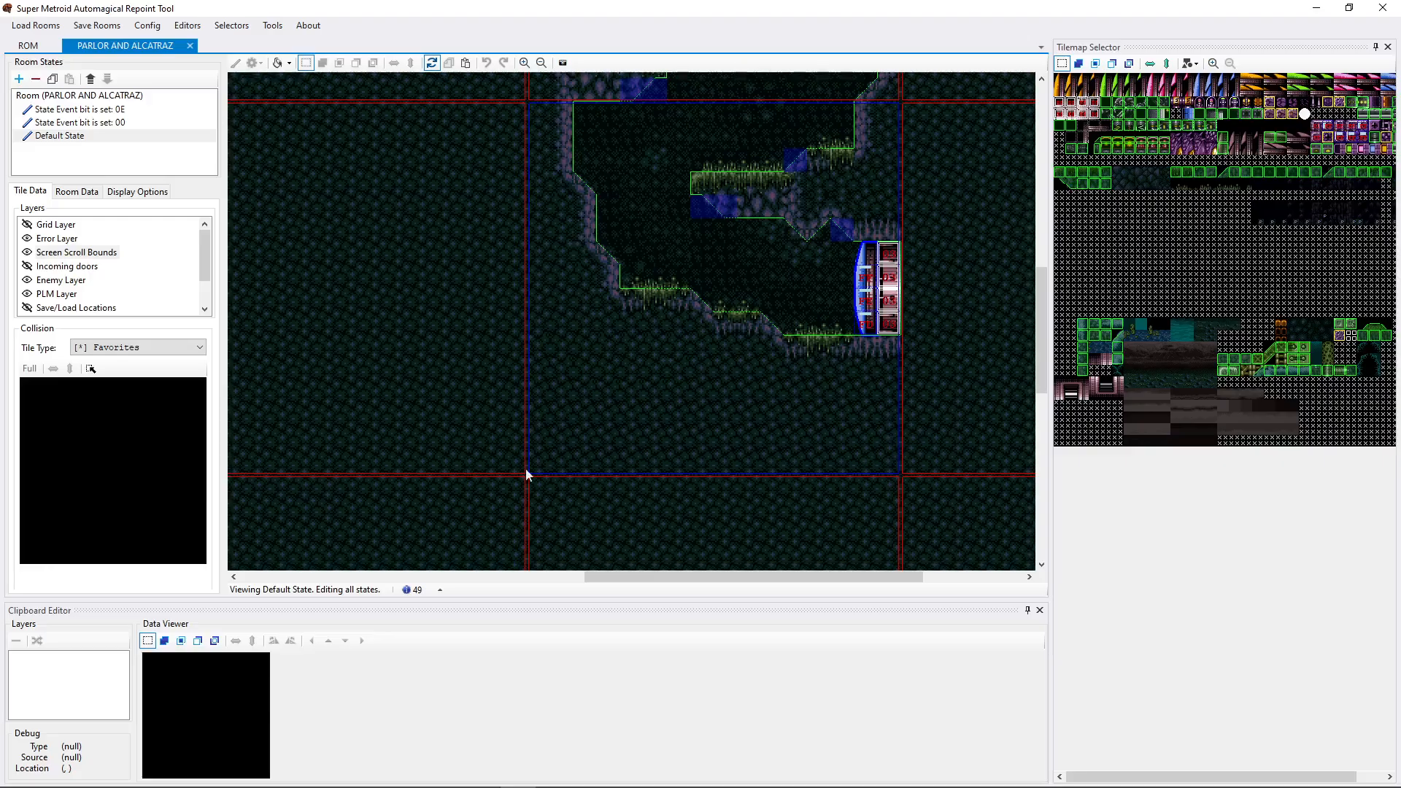
scroll(825, 444, down, 5)
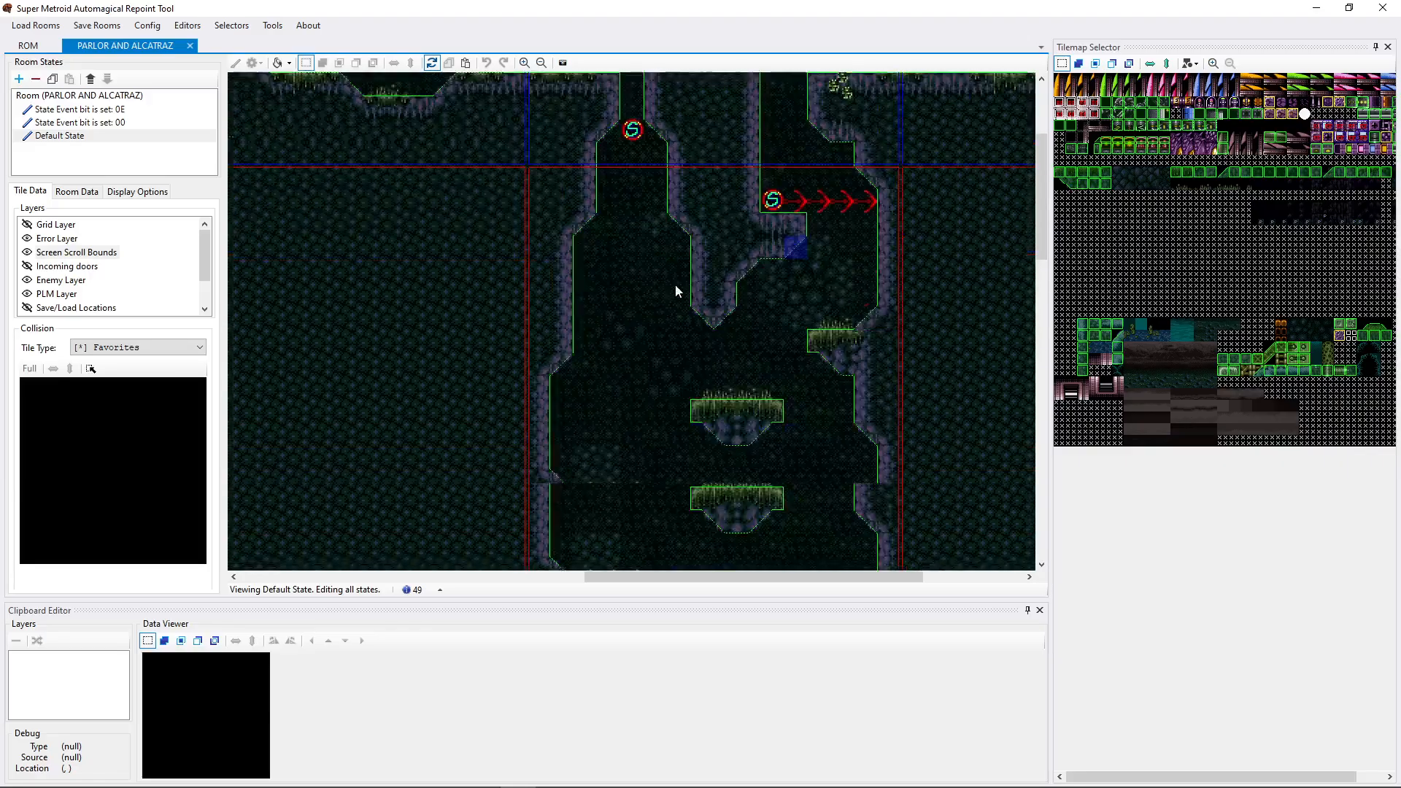
Examine the scroll bounds down the long shaft to its bottom door and around the Alcatraz shaft's scroll markers.
scroll(281, 317, left, 5)
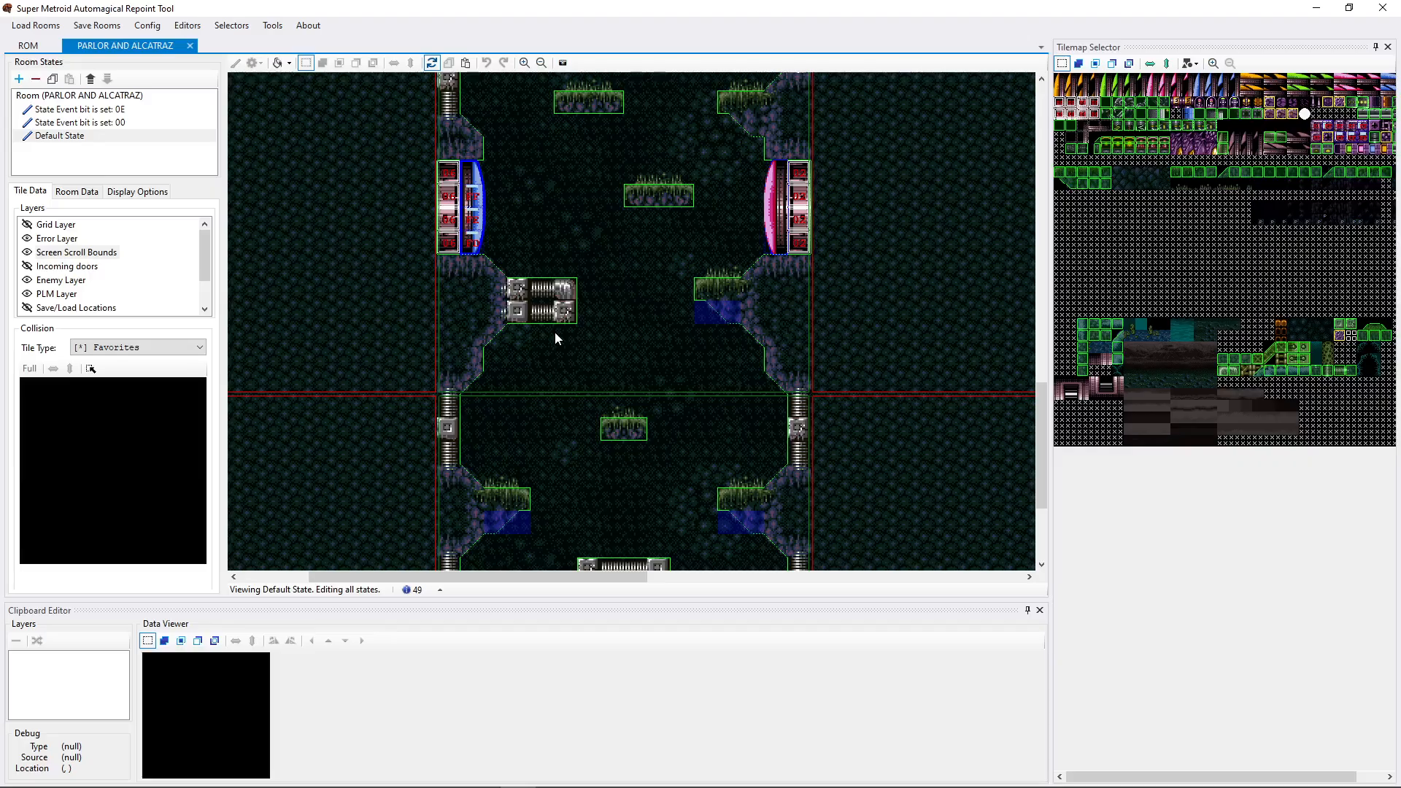
scroll(609, 351, down, 3)
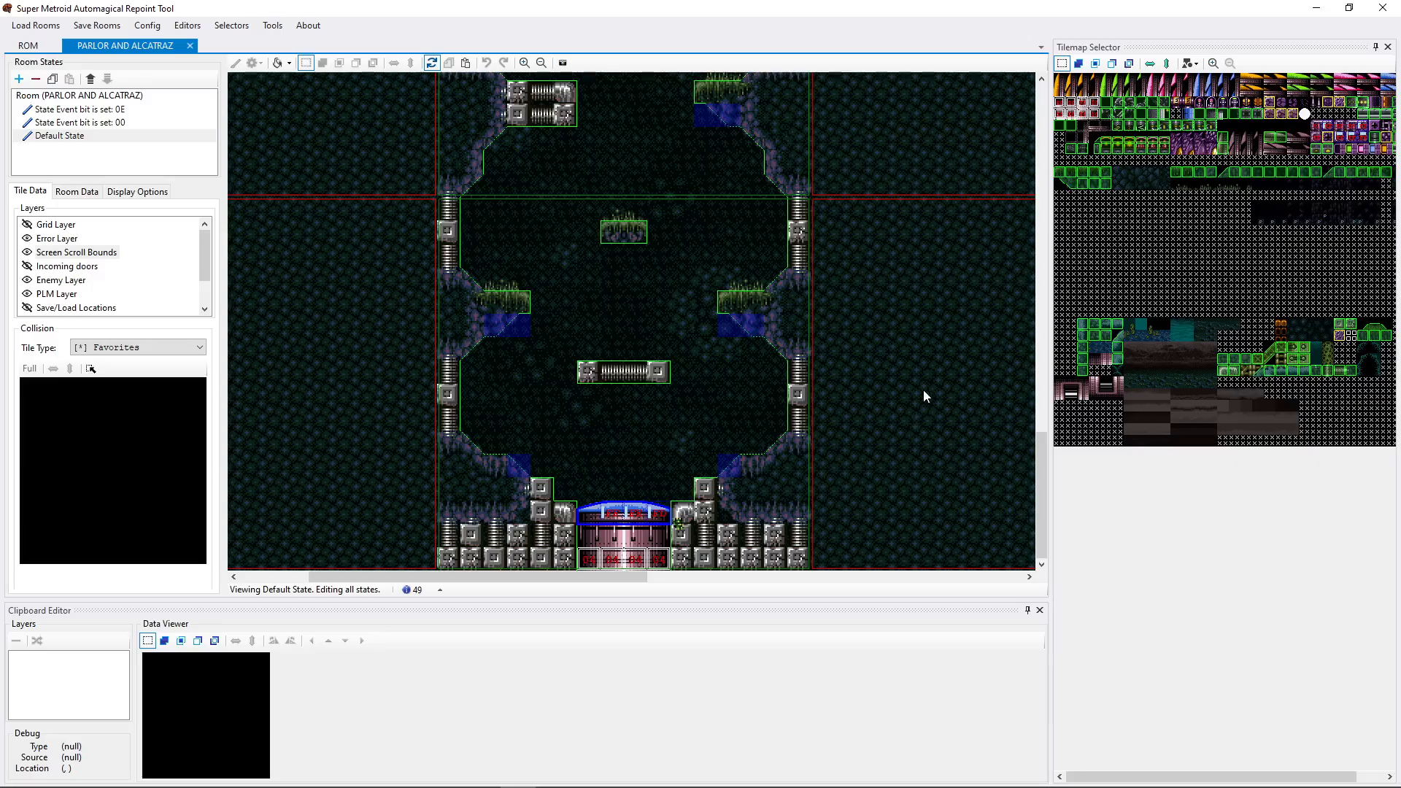
scroll(931, 321, up, 10)
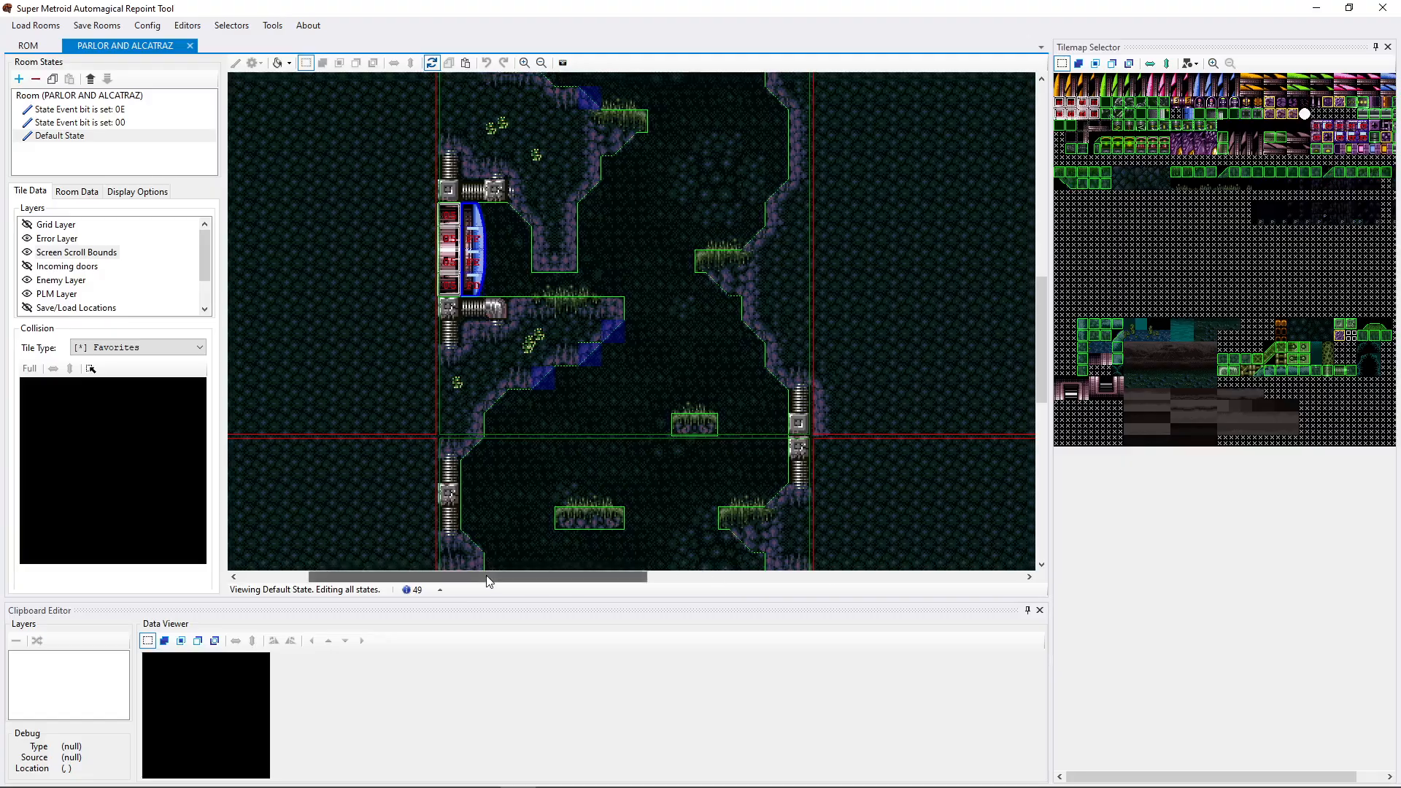
drag(484, 575, 719, 566)
scroll(807, 431, up, 3)
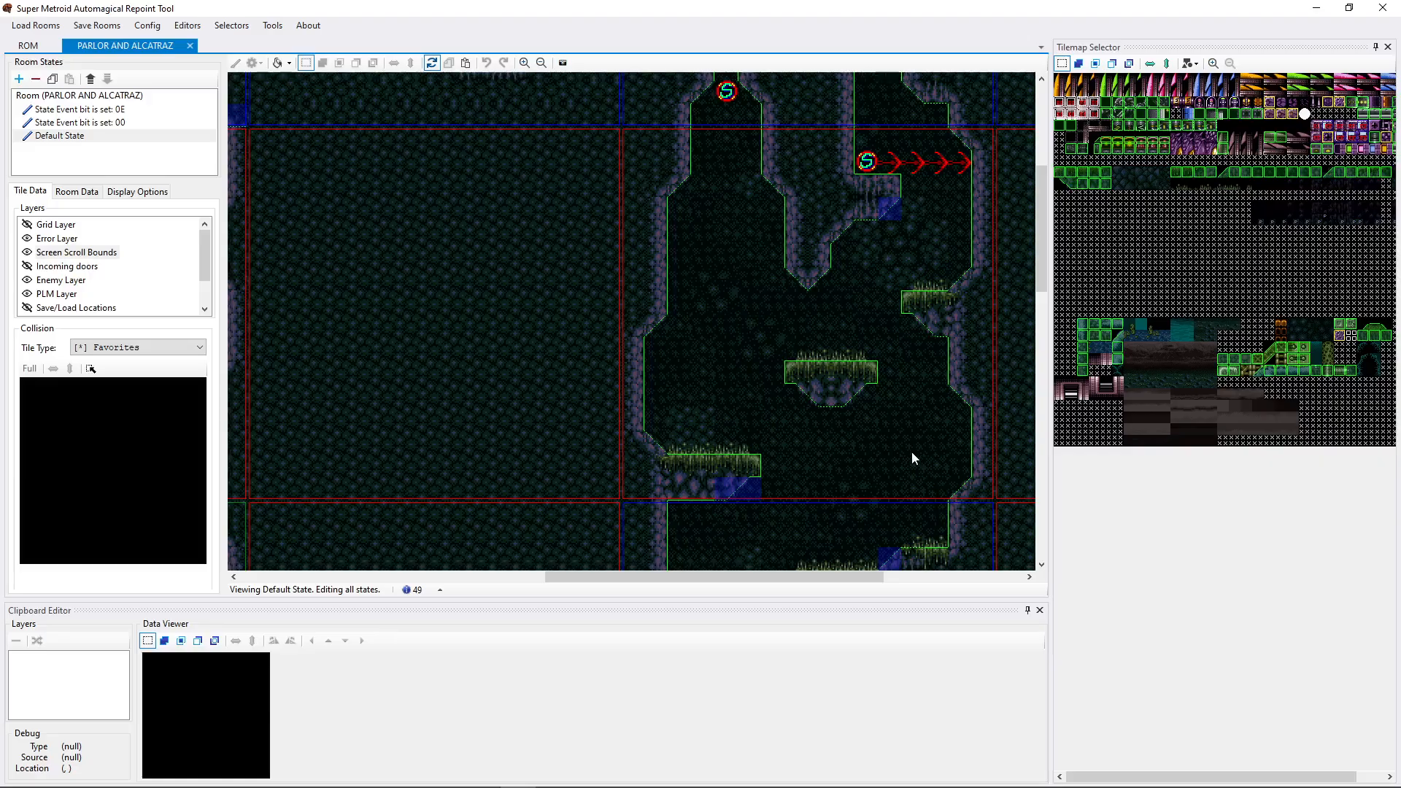
scroll(769, 321, up, 3)
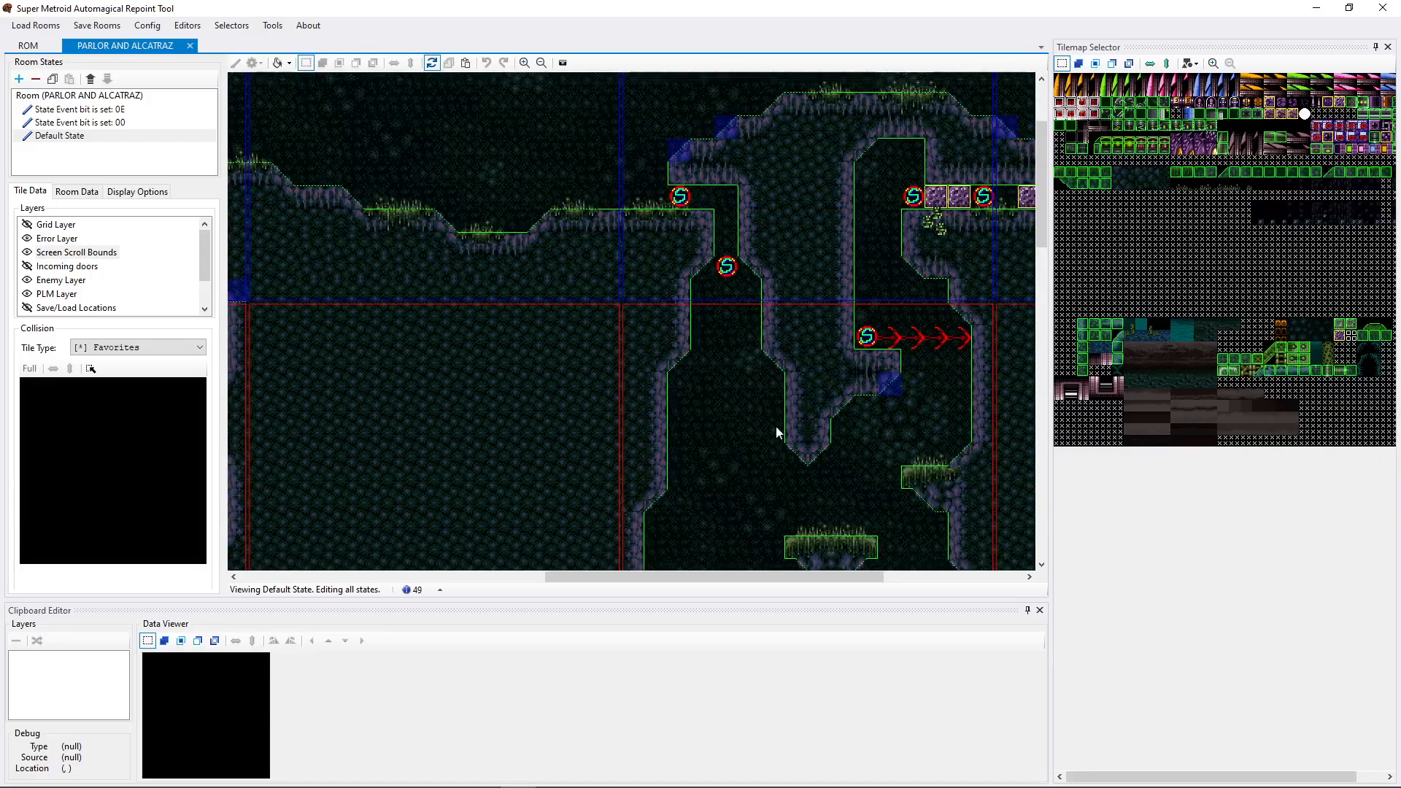
scroll(776, 426, down, 8)
scroll(721, 257, up, 7)
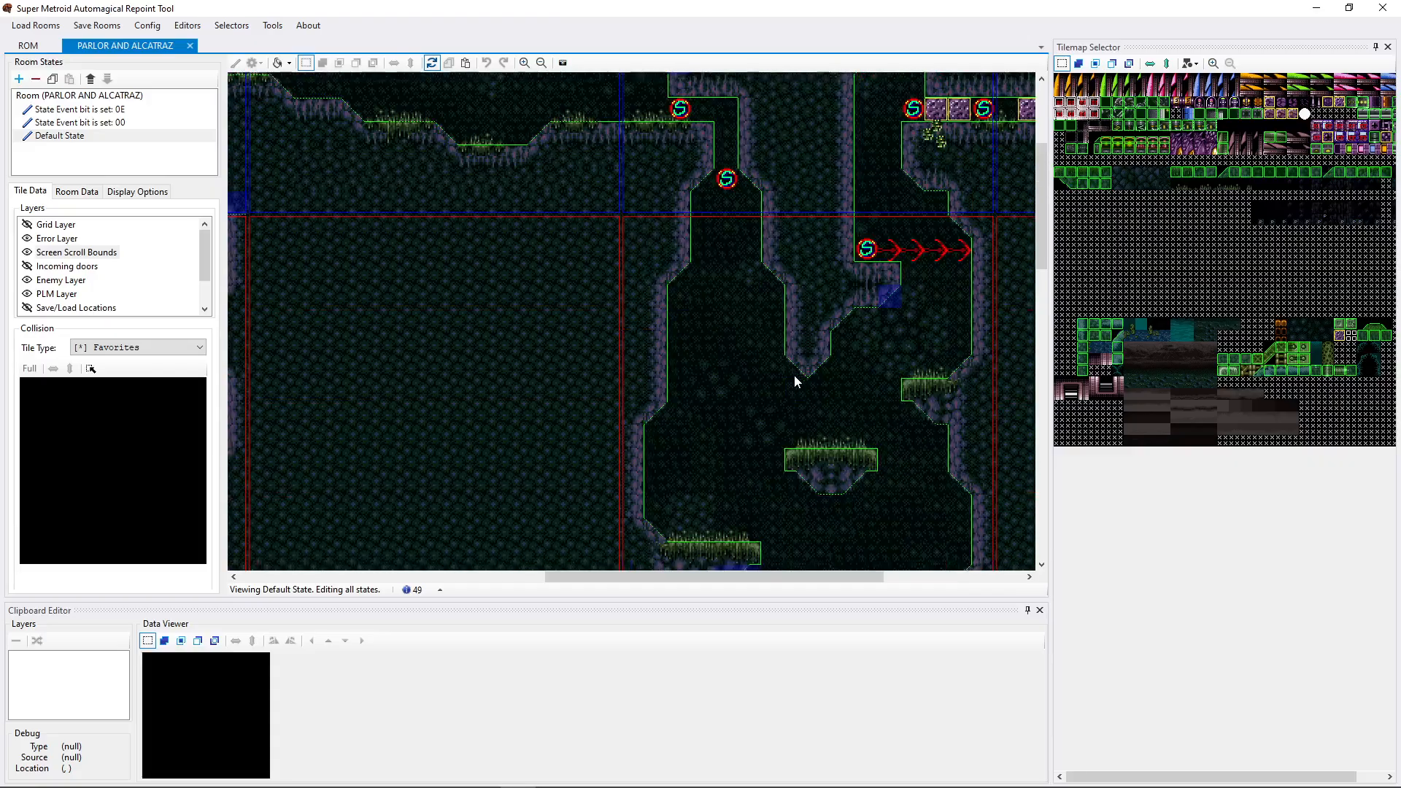
Examine the scroll bounds around the Alcatraz shaft's ledges and the paired doors near the bottom of the long main shaft.
scroll(790, 378, down, 2)
scroll(767, 370, up, 2)
scroll(768, 376, down, 2)
scroll(762, 353, up, 7)
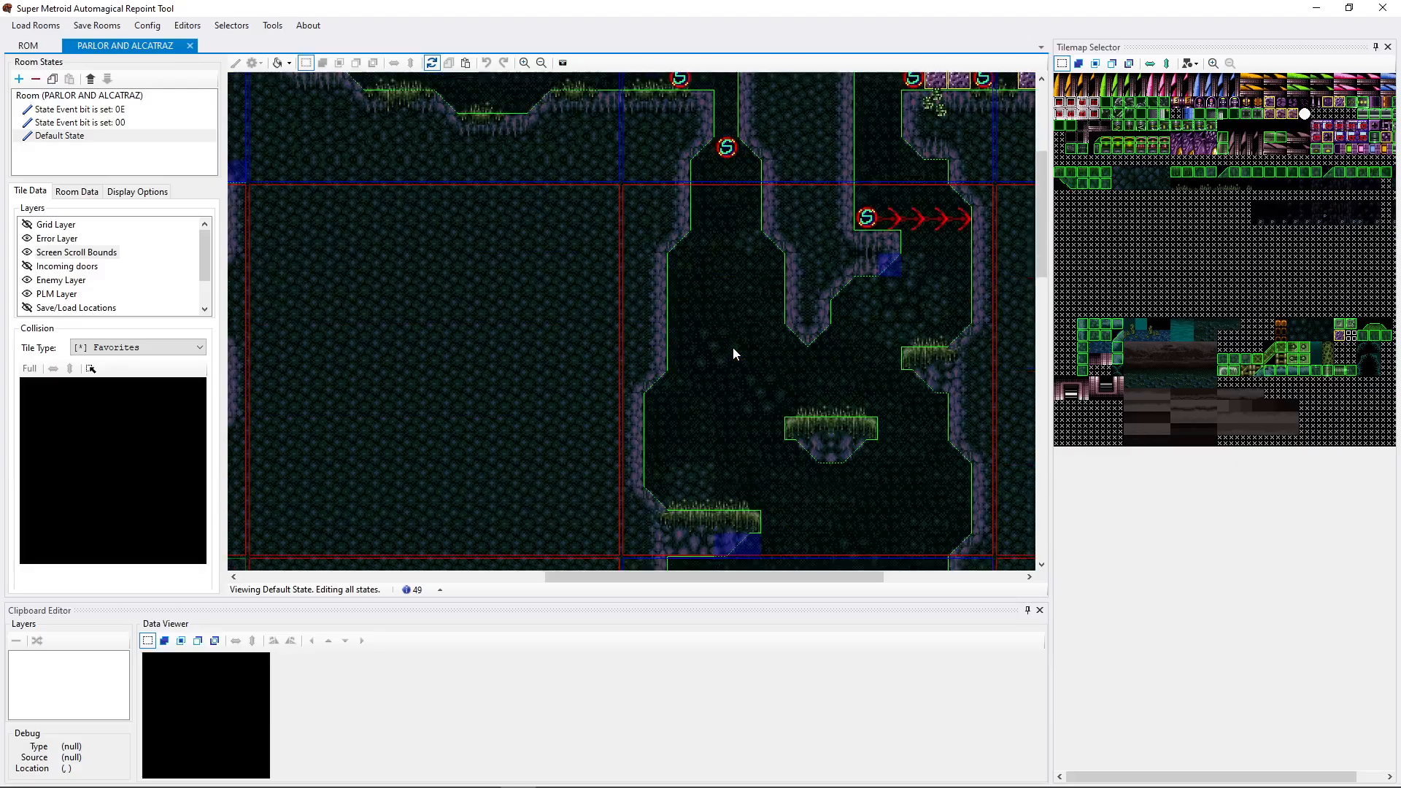
scroll(733, 348, down, 3)
drag(700, 577, 500, 561)
scroll(582, 407, down, 9)
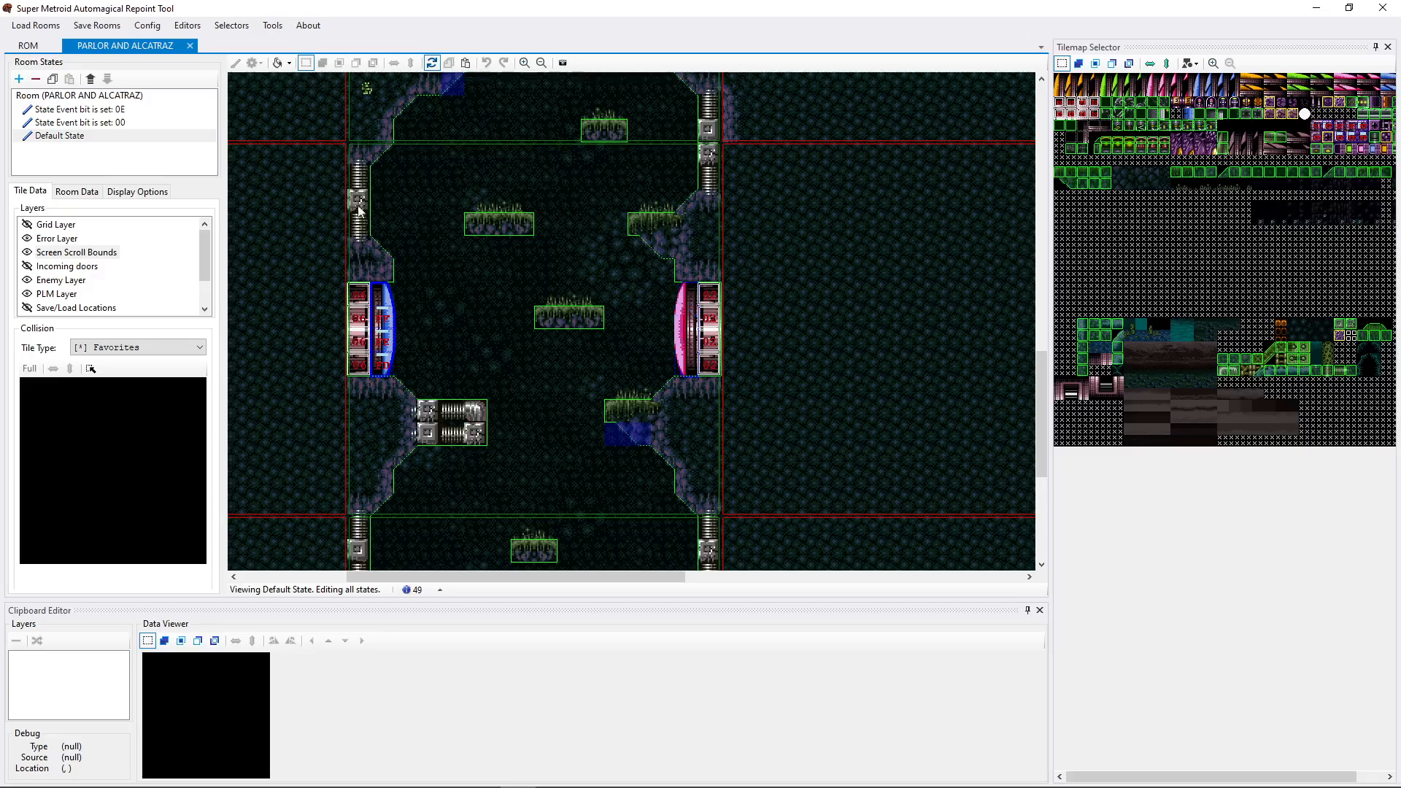
Hide the PLM Layer, Screen Scroll Bounds and Enemy Layer in the room view.
click(73, 253)
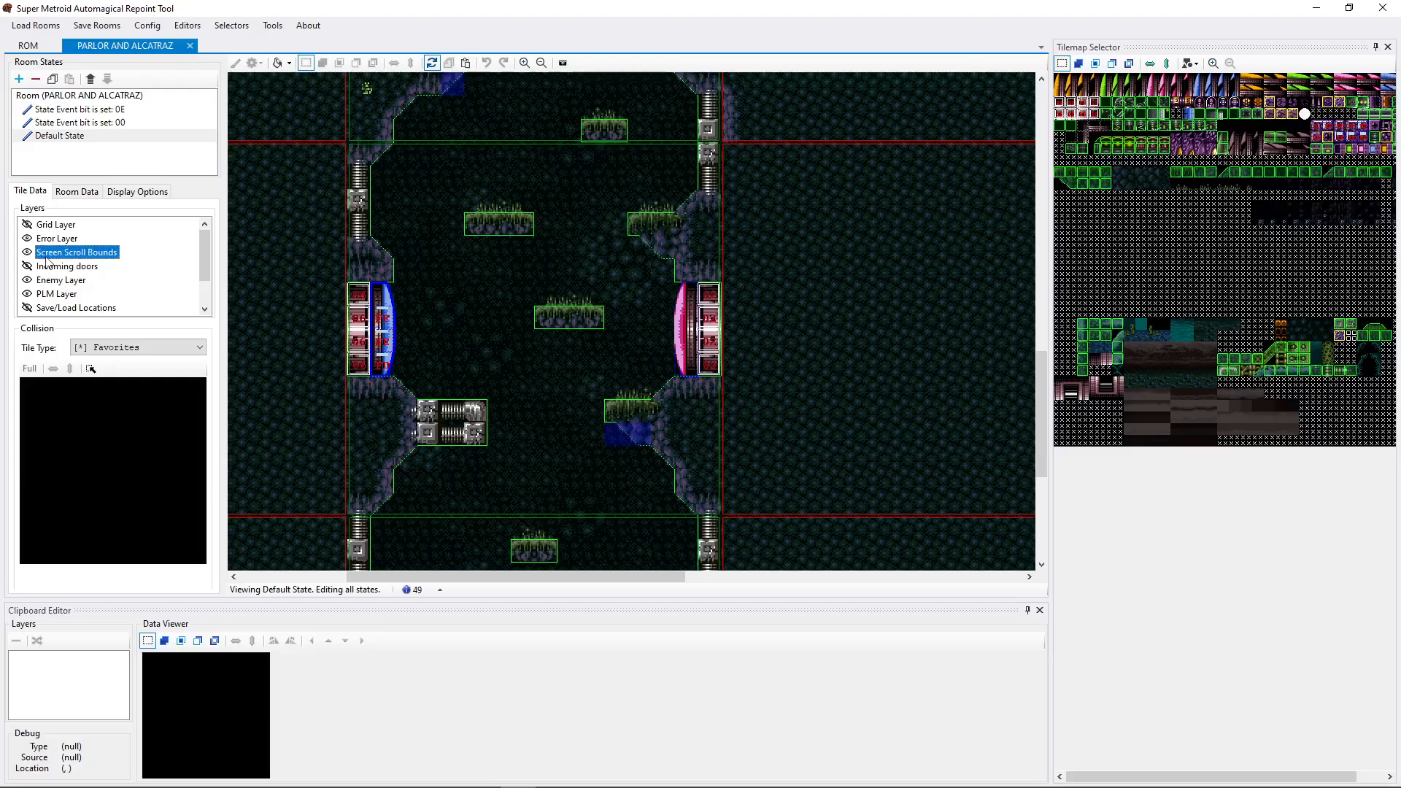
click(30, 294)
click(30, 294)
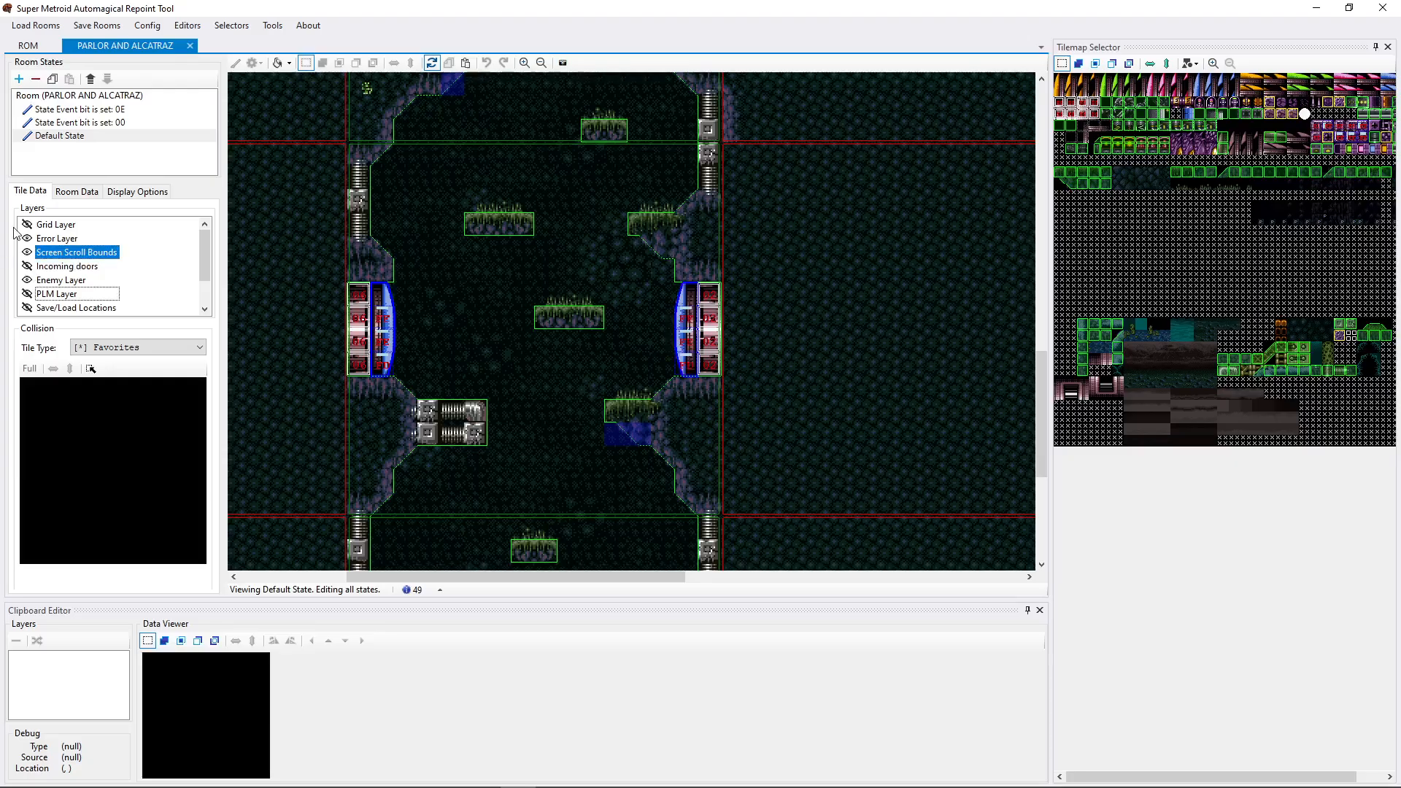
click(27, 252)
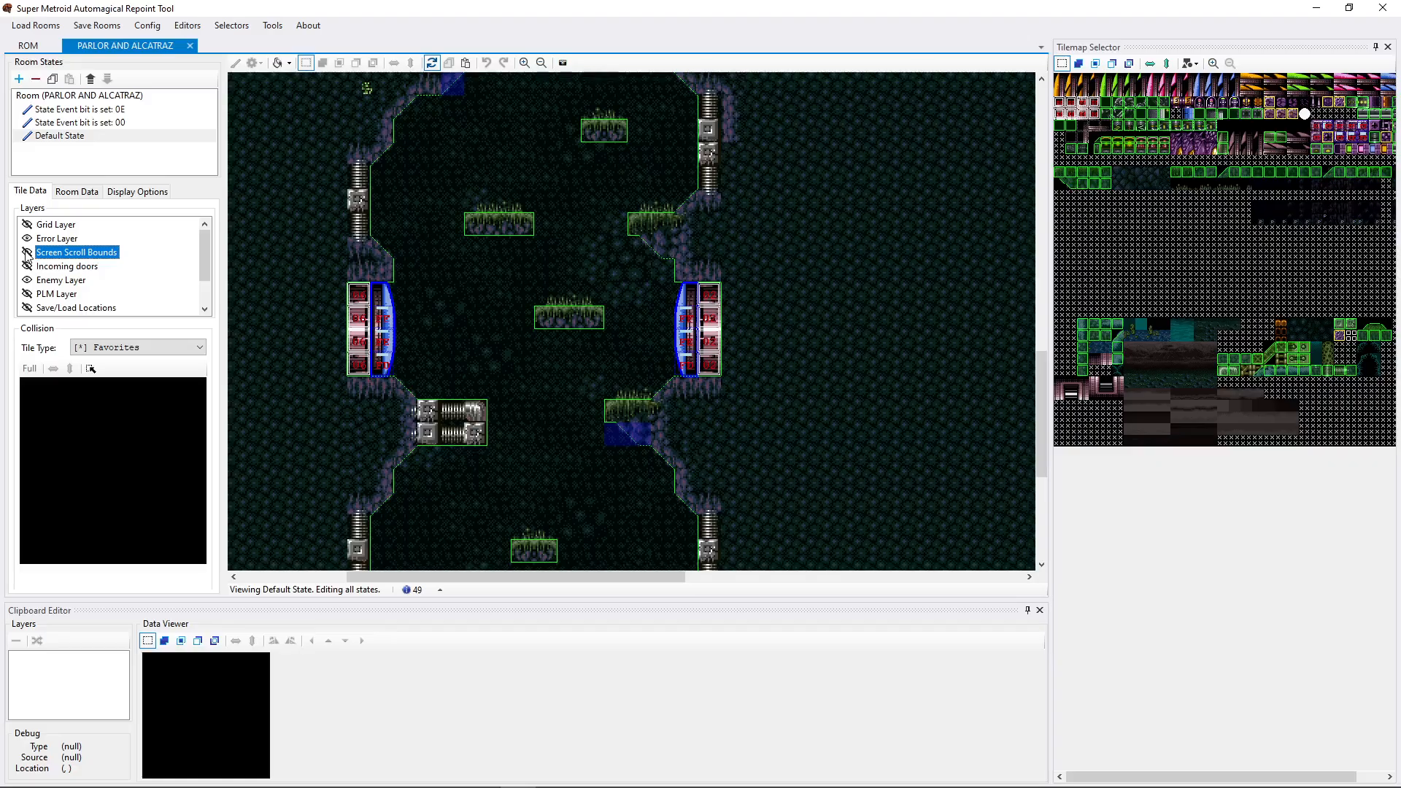
scroll(788, 235, up, 2)
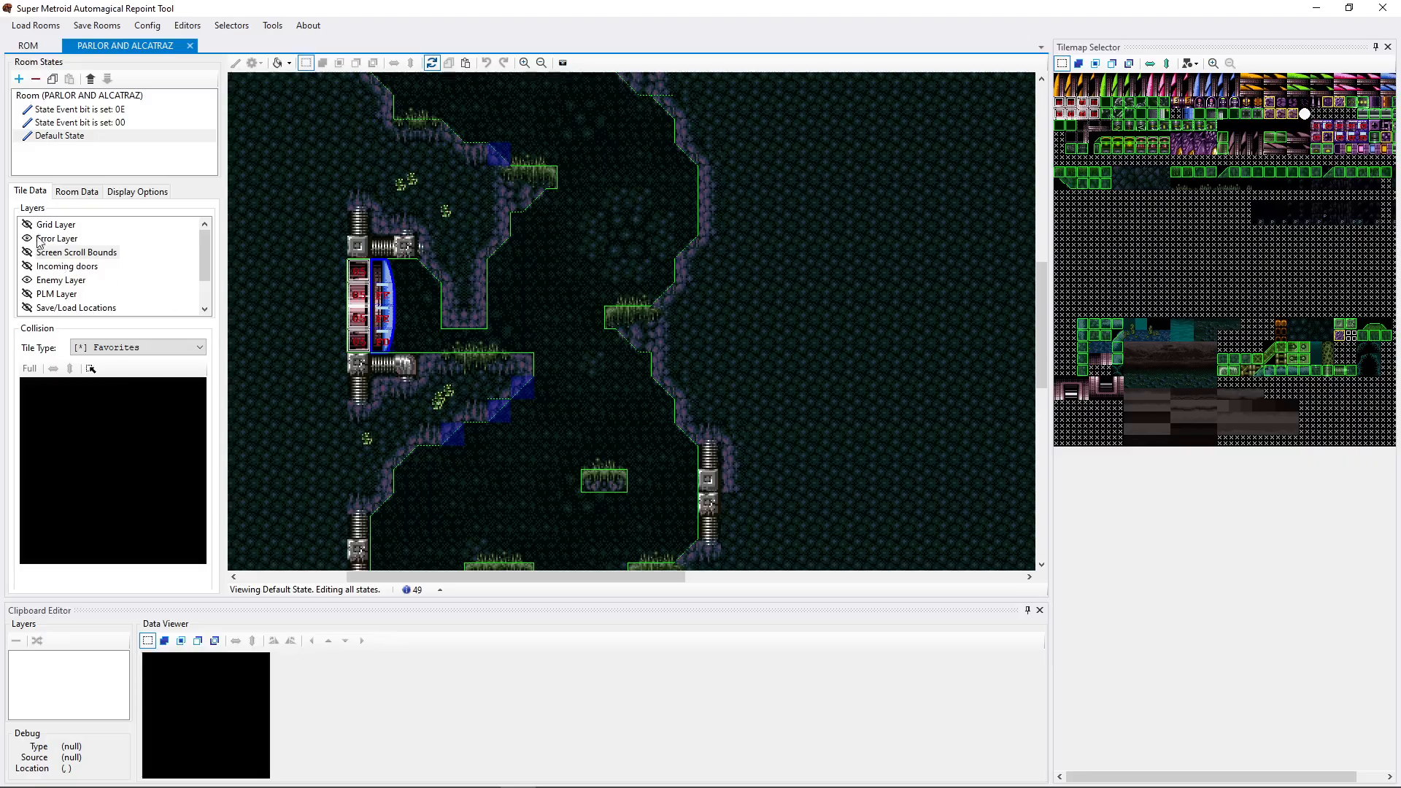
click(29, 281)
Set the room's Collision Display to Tile and look over the solid blocks along the main shaft.
click(127, 192)
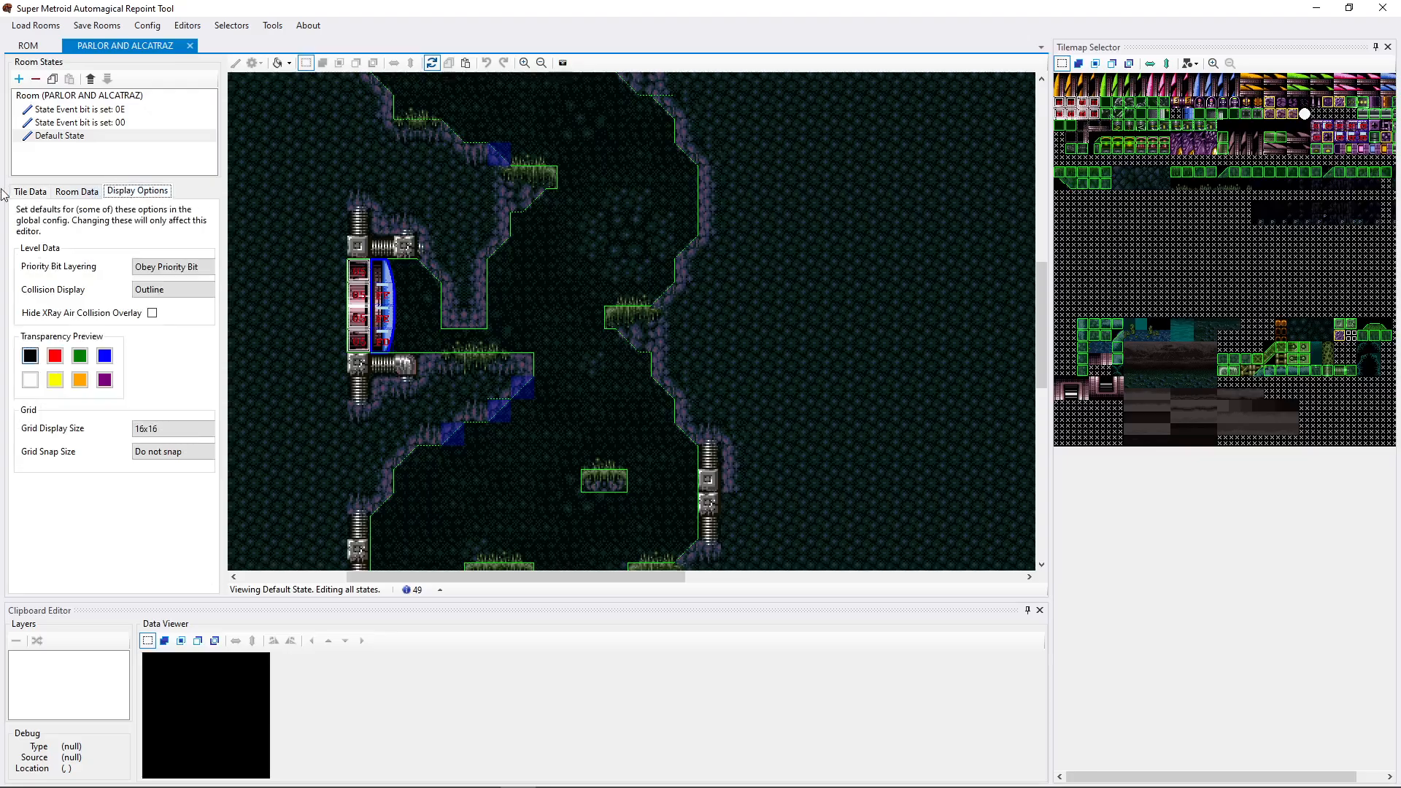
click(175, 292)
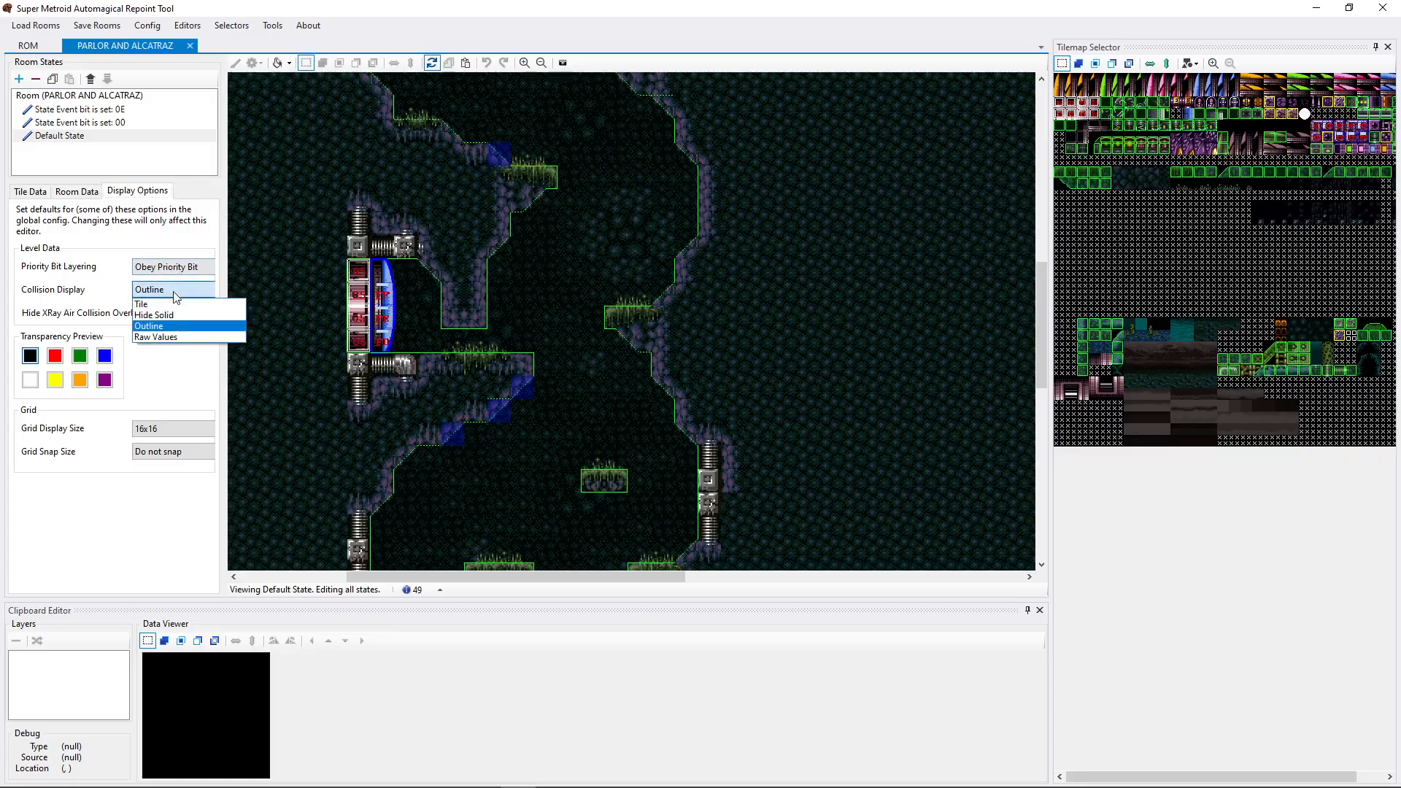
click(175, 304)
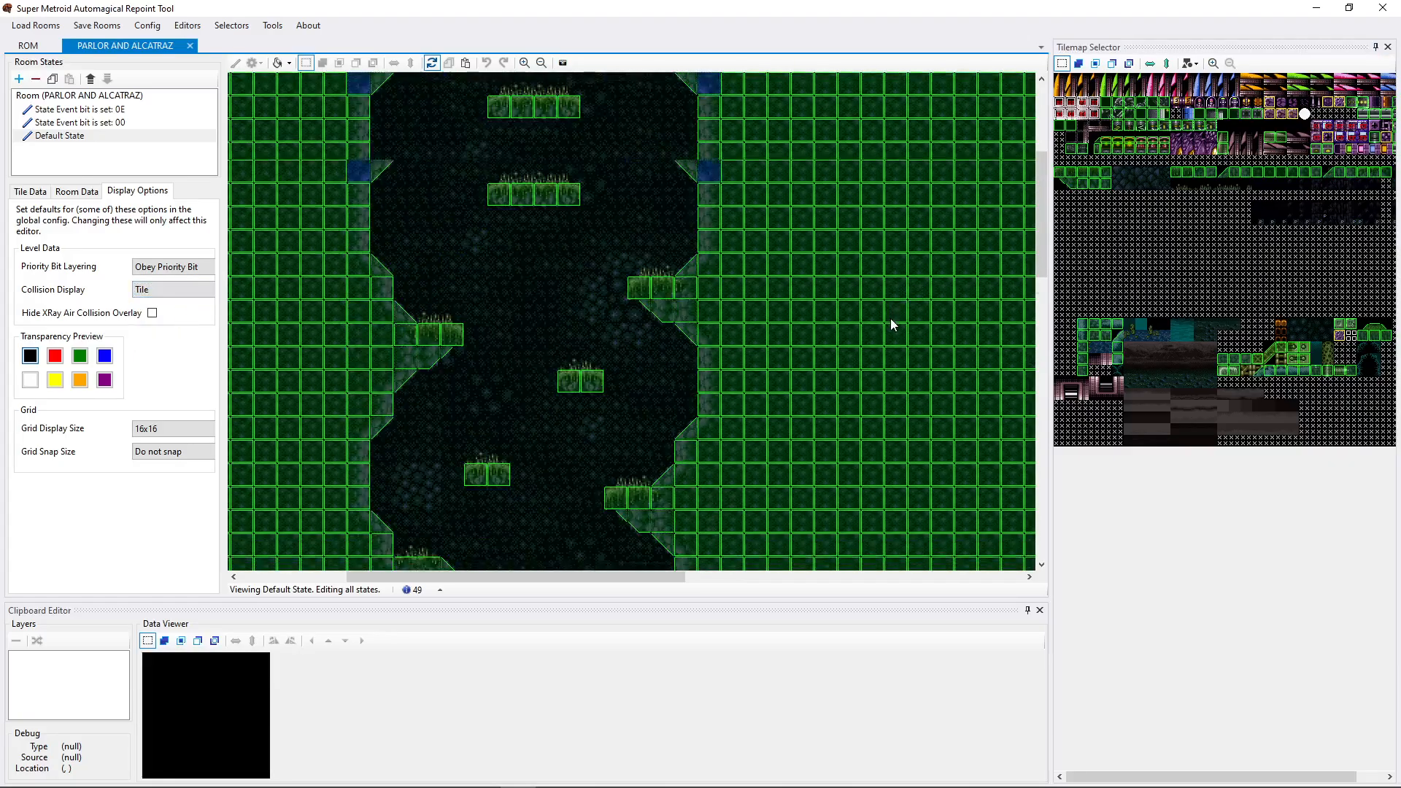
scroll(896, 324, up, 2)
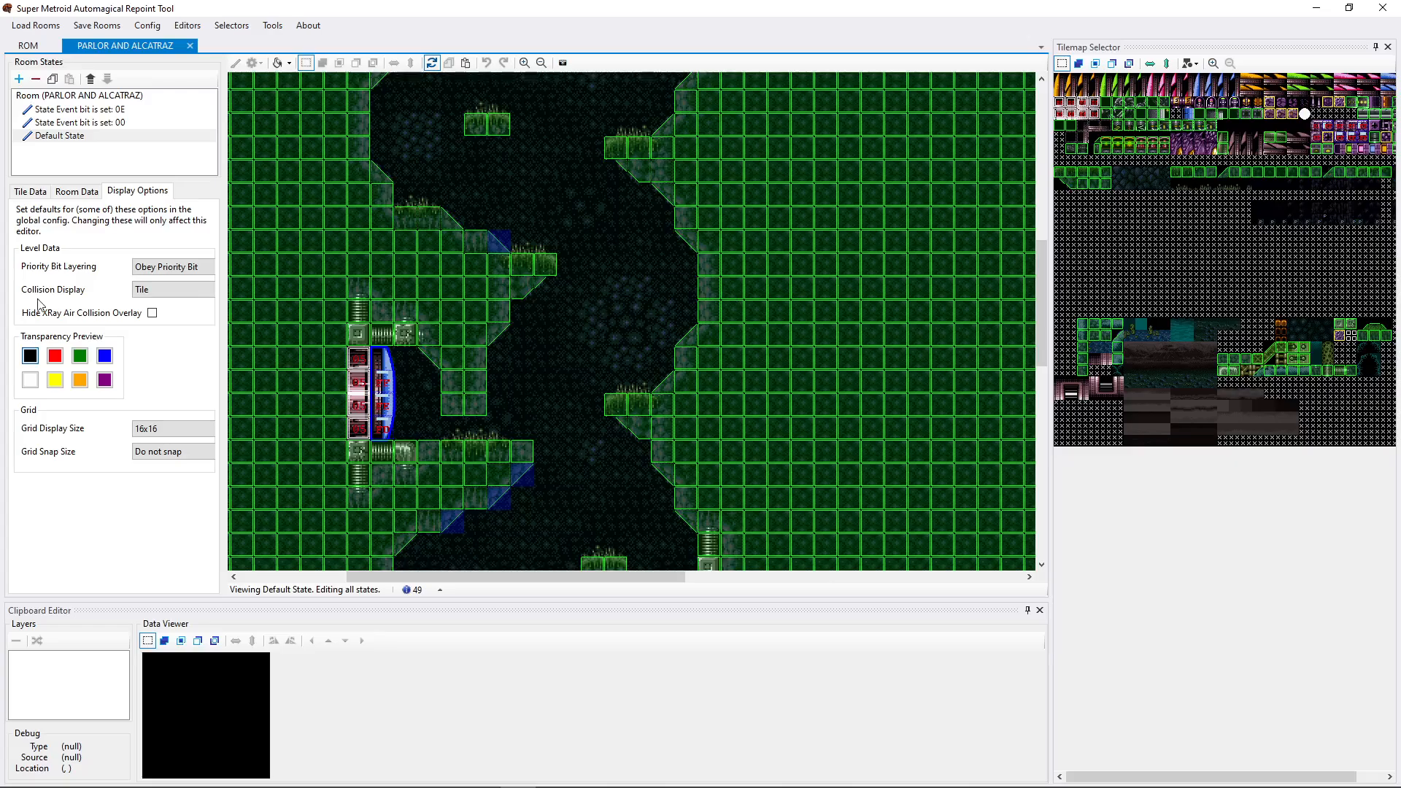
Return the Collision Display to Outline and view the room's upper corridor.
click(152, 287)
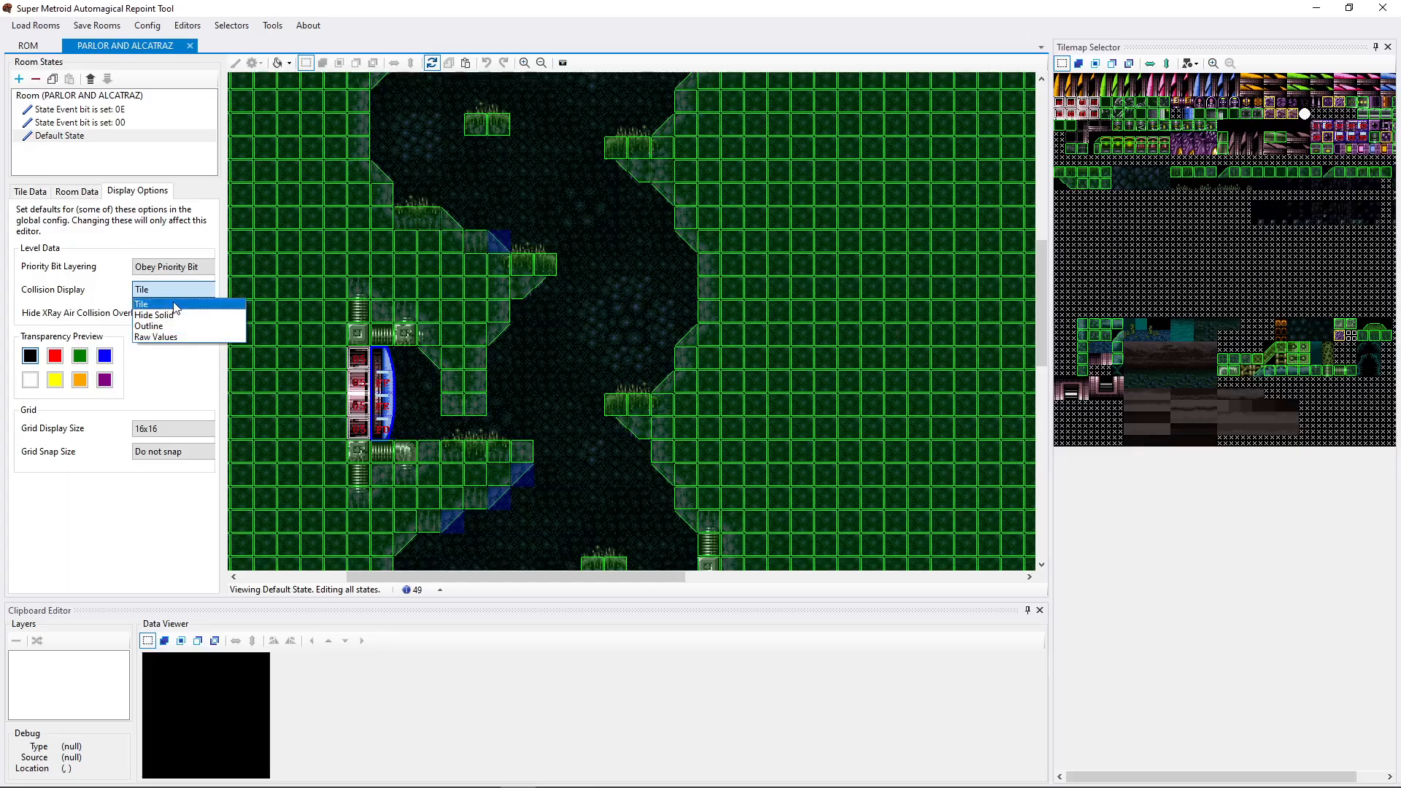
click(155, 326)
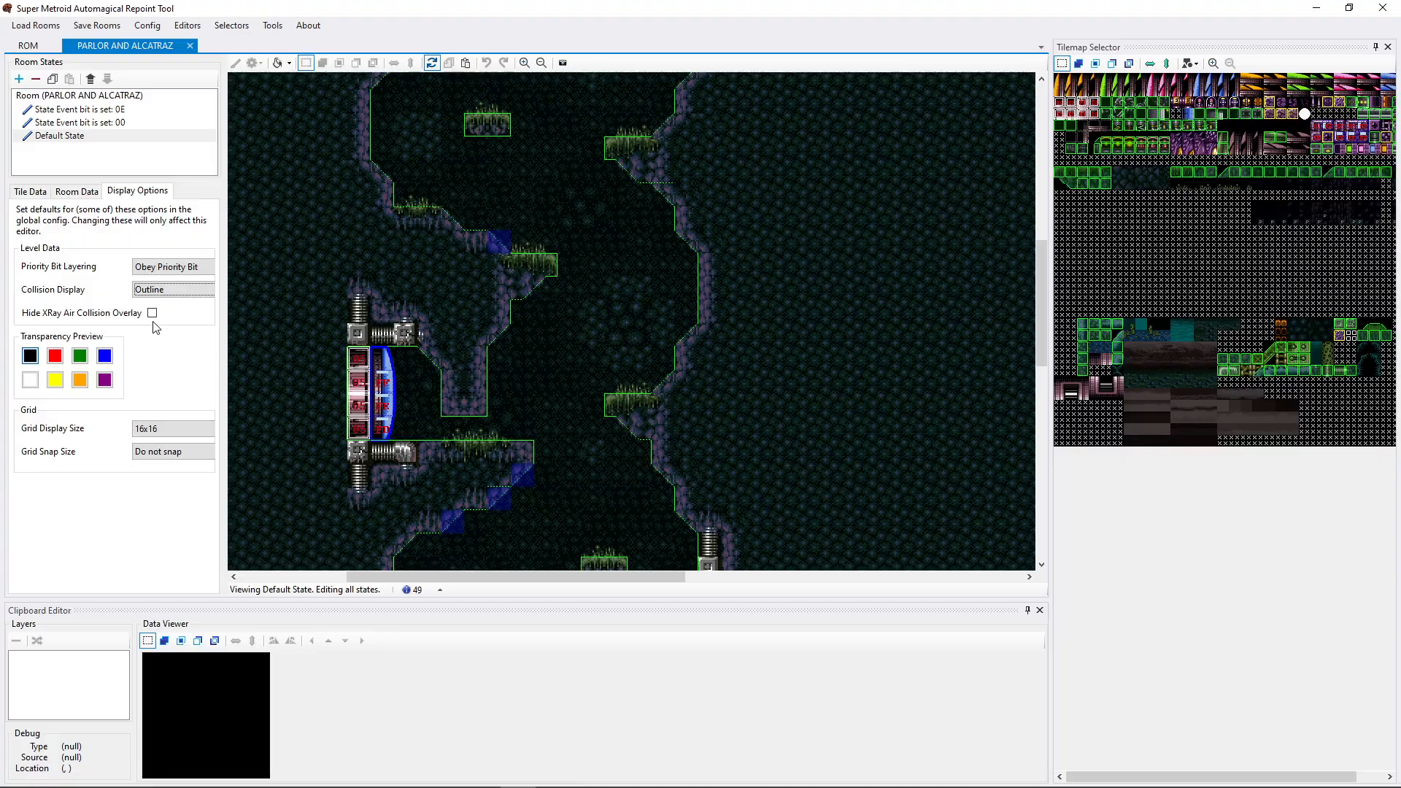
scroll(678, 390, up, 5)
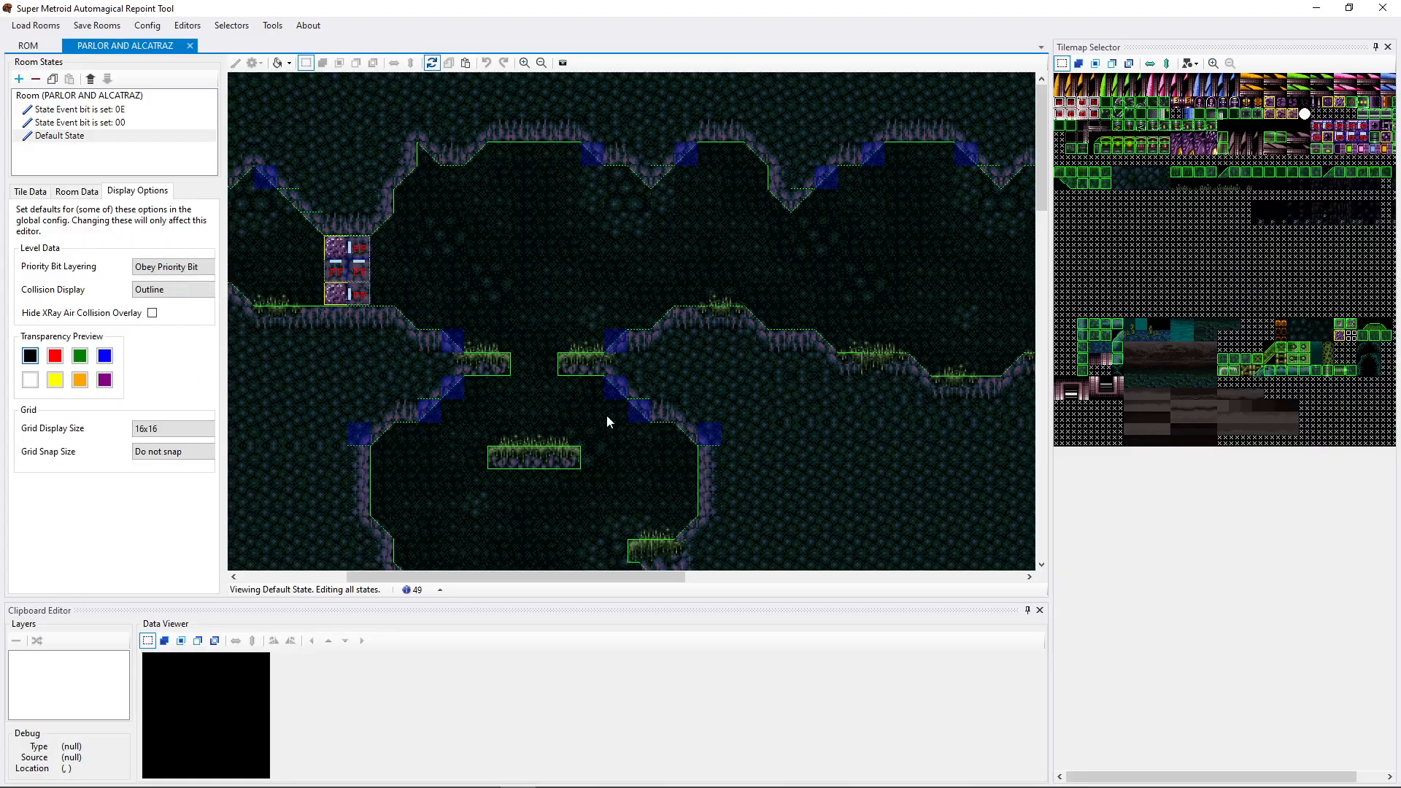
Hide the Error Layer and show it again to compare the highlighted slope tiles in the upper corridor.
click(30, 192)
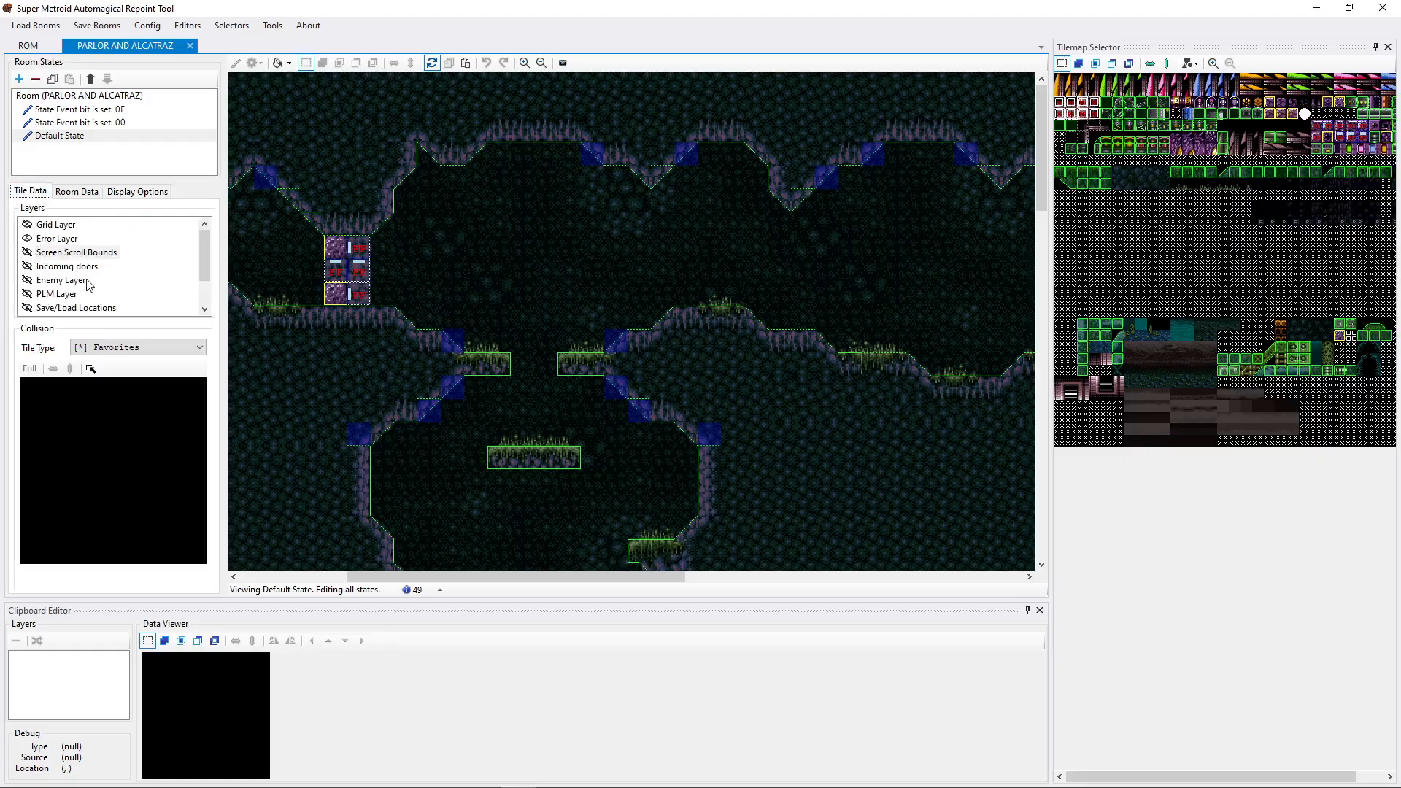
click(27, 239)
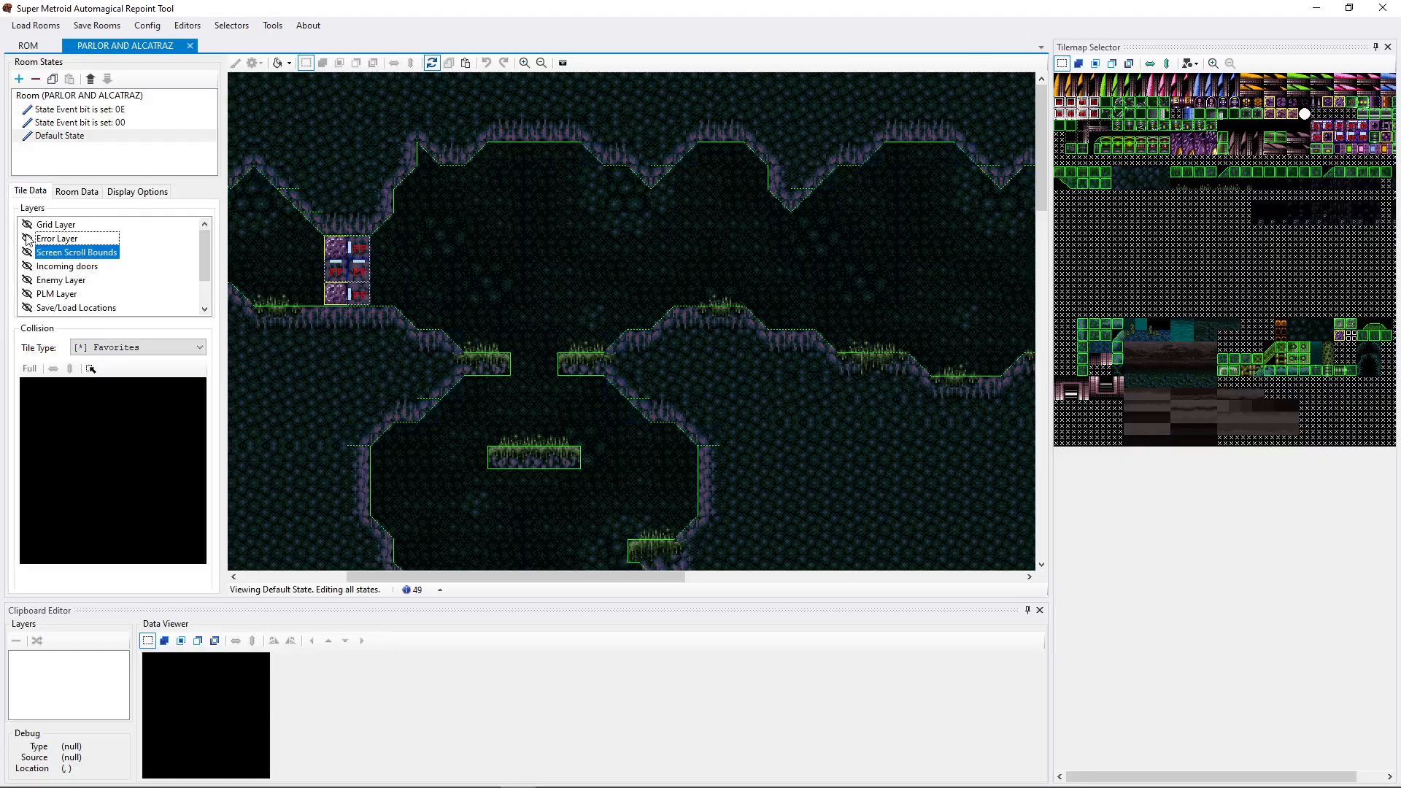
click(27, 239)
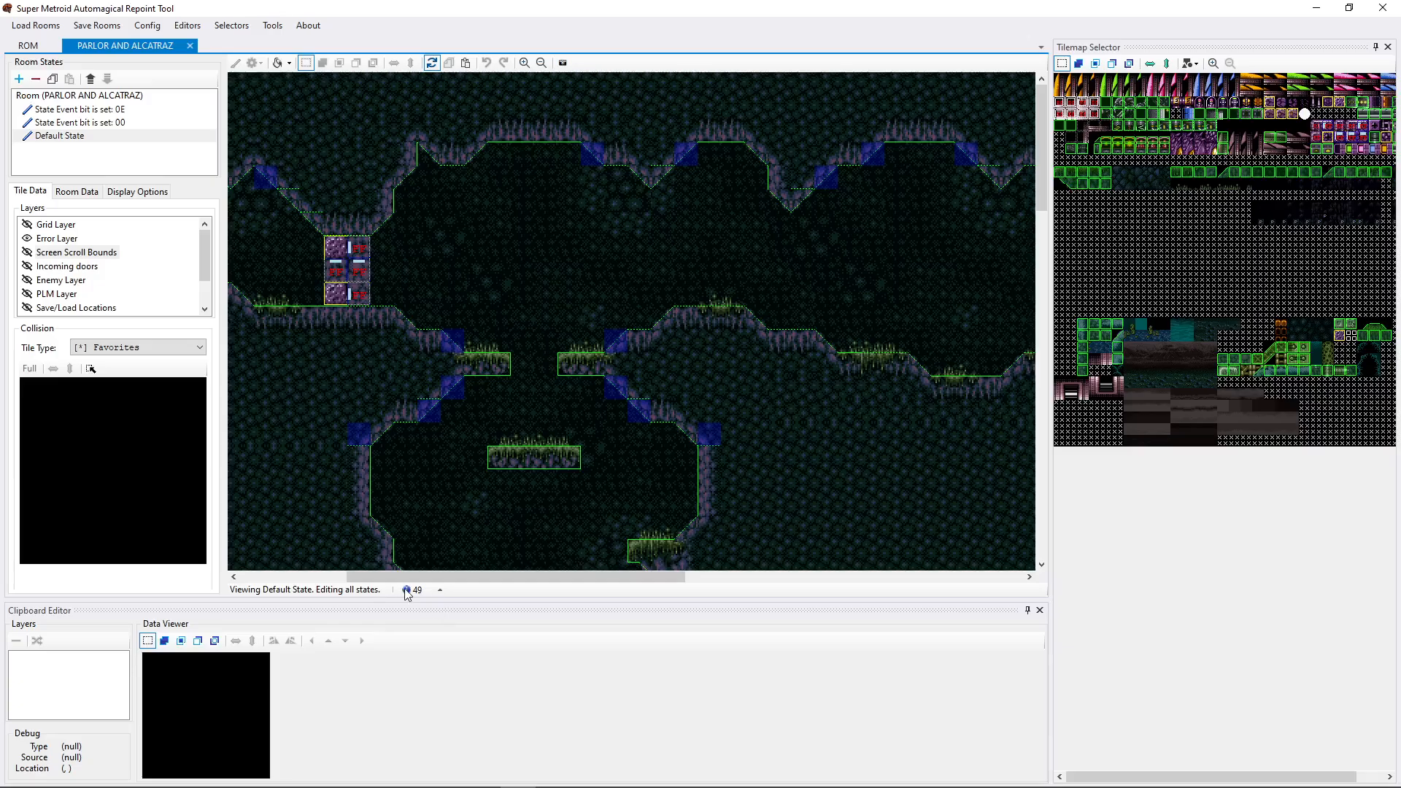
Expand the room's error list and read through the slope entries with their severity, location and description.
click(440, 590)
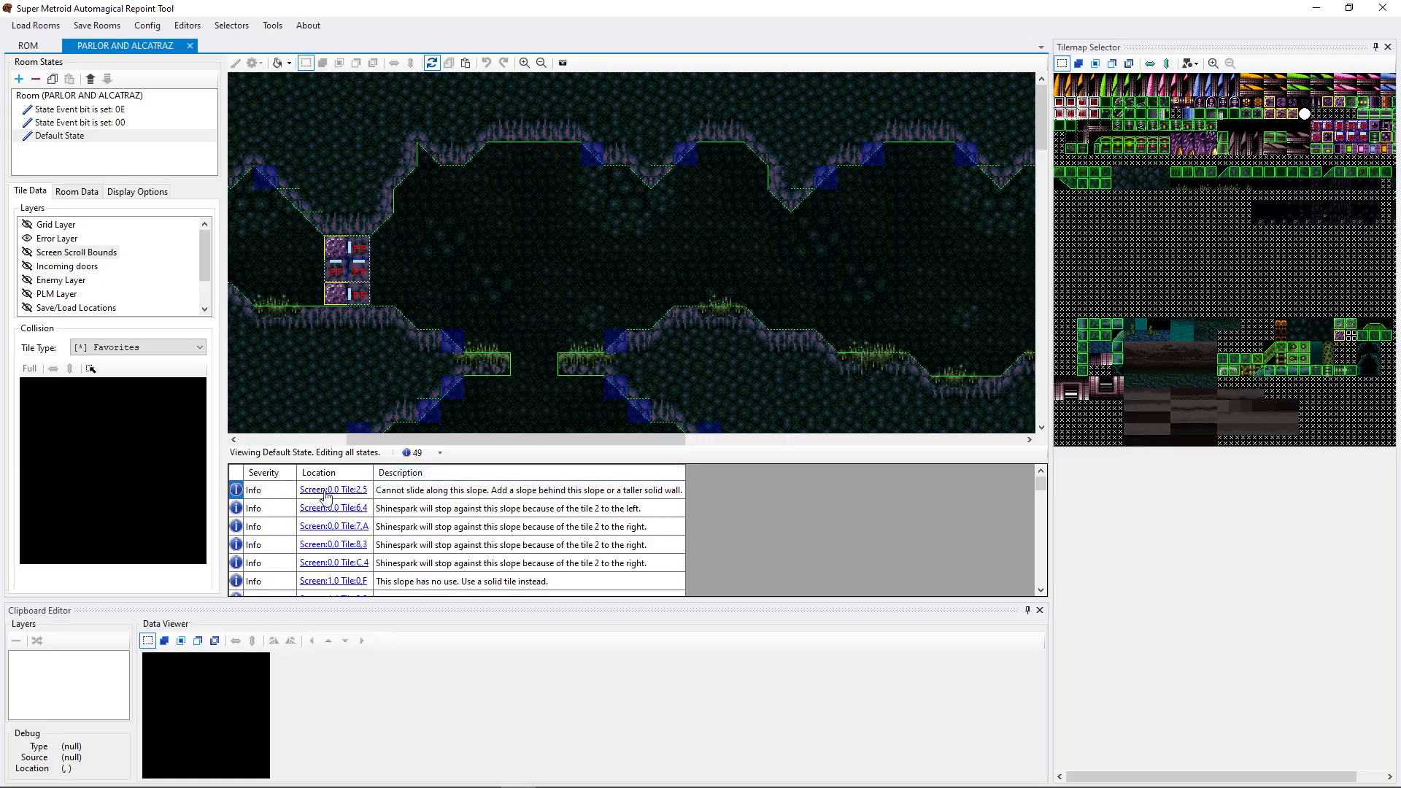
scroll(342, 518, down, 15)
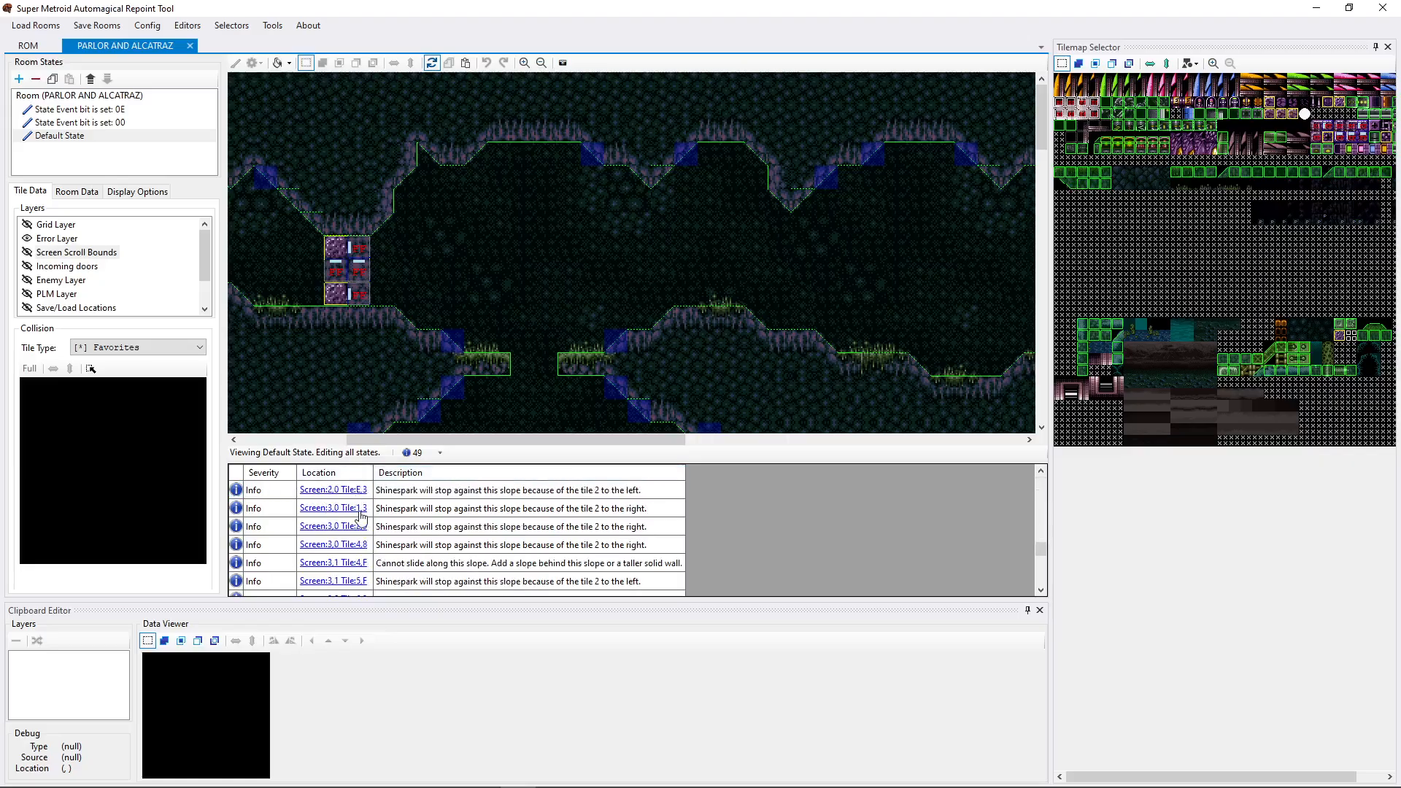
scroll(353, 533, up, 15)
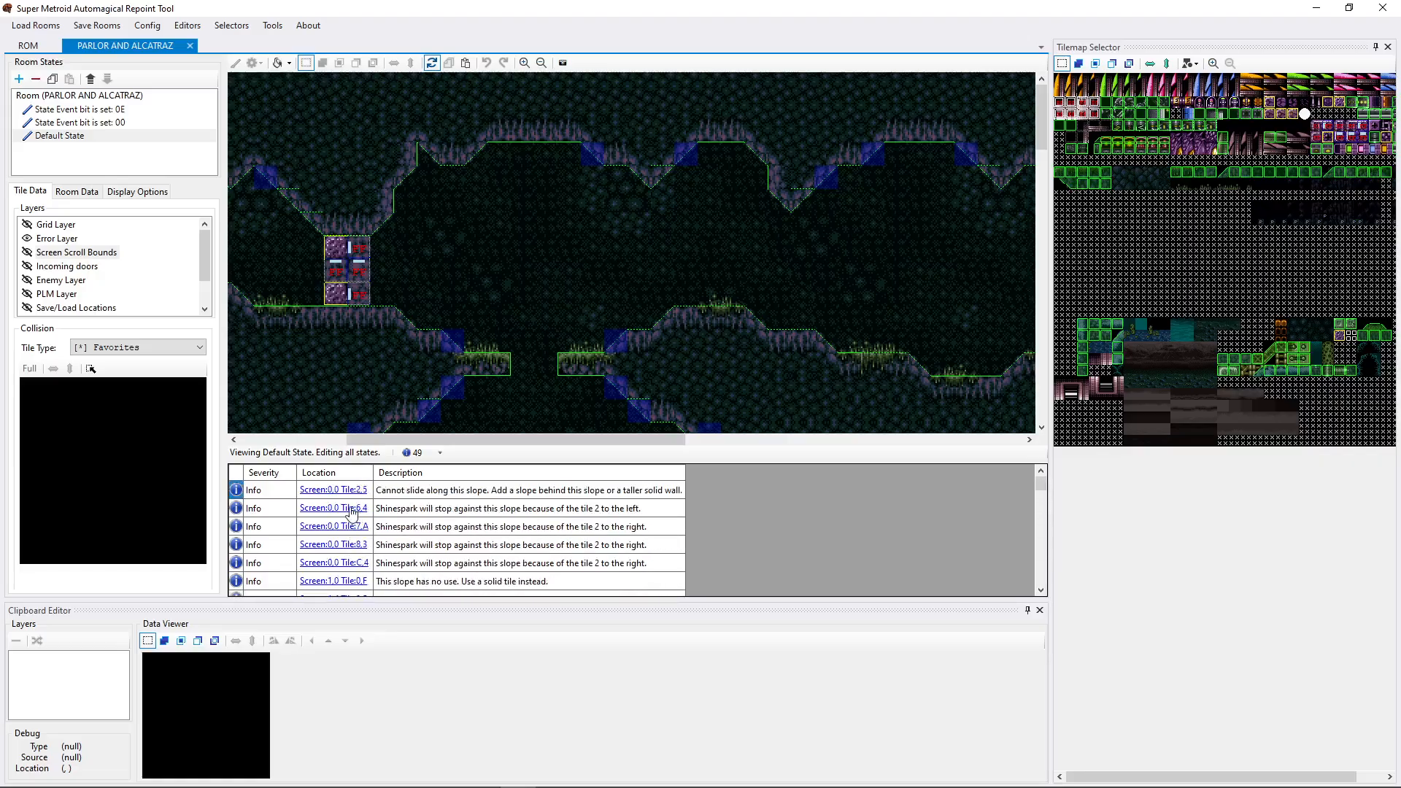